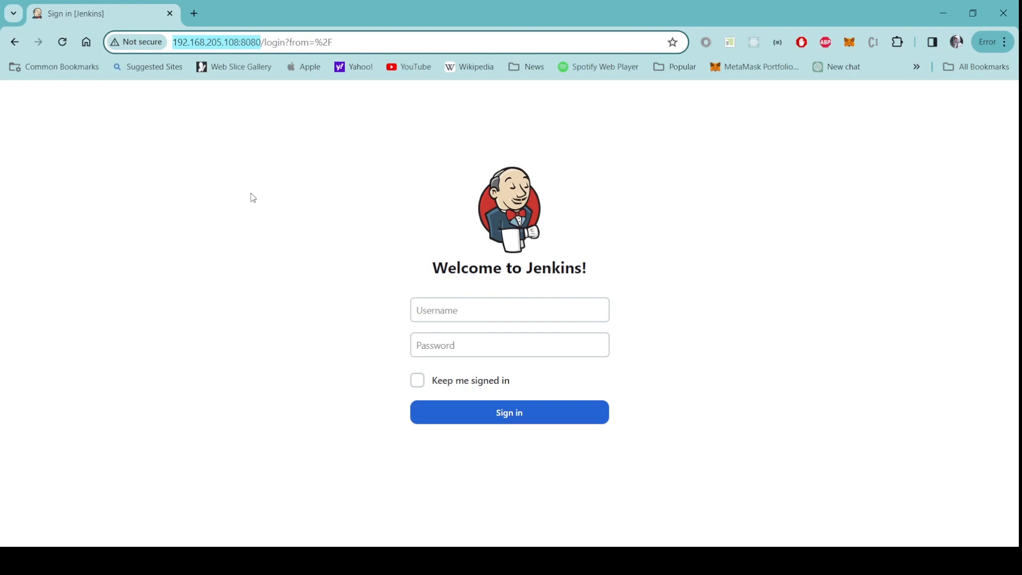
# Step: Highlight the server's IP address and its port number in the page URL
pyautogui.click(234, 149)
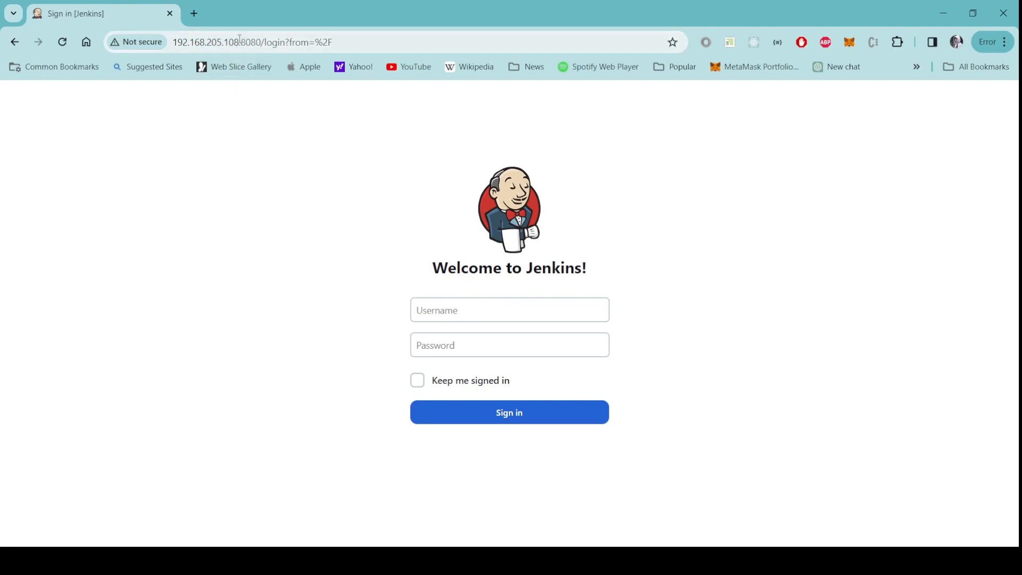
pyautogui.moveTo(238, 42); pyautogui.dragTo(176, 34)
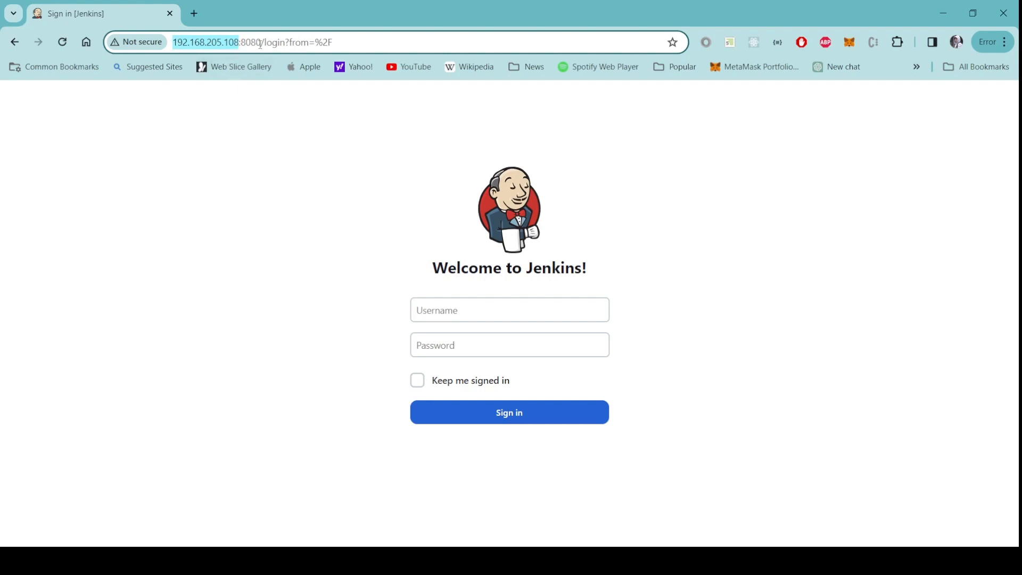
pyautogui.moveTo(260, 42); pyautogui.dragTo(240, 42)
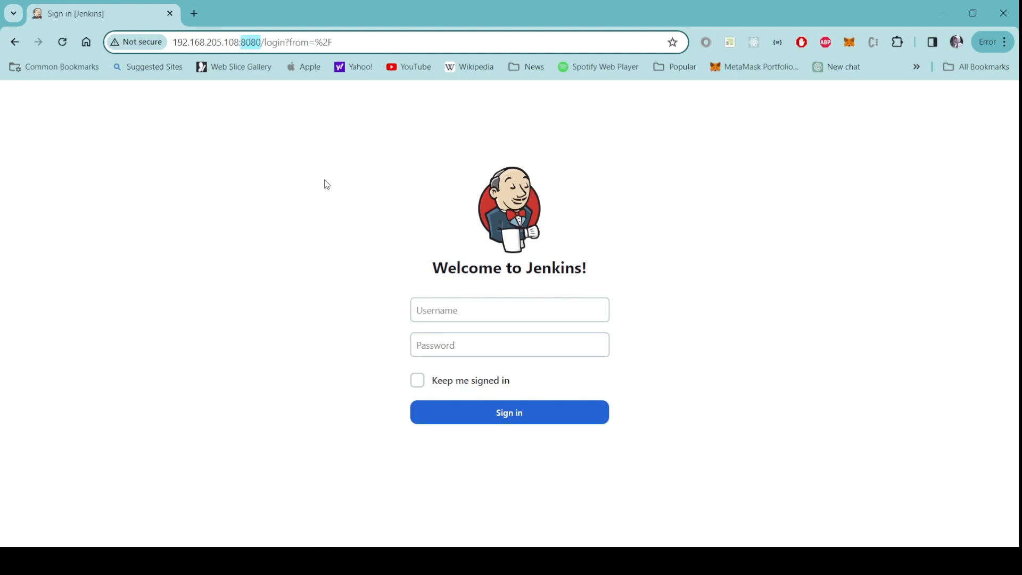
pyautogui.click(231, 169)
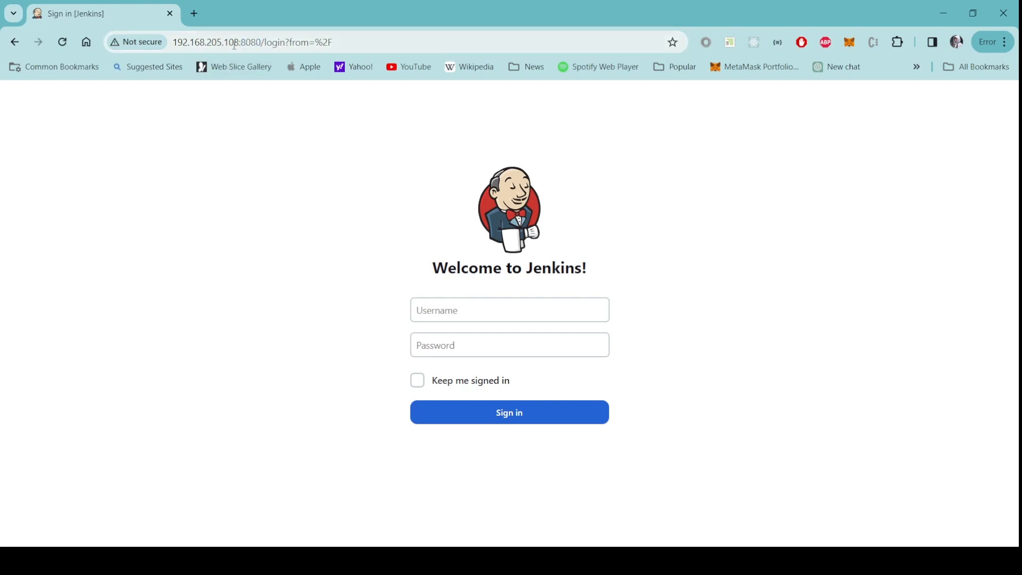
pyautogui.moveTo(238, 42); pyautogui.dragTo(171, 41)
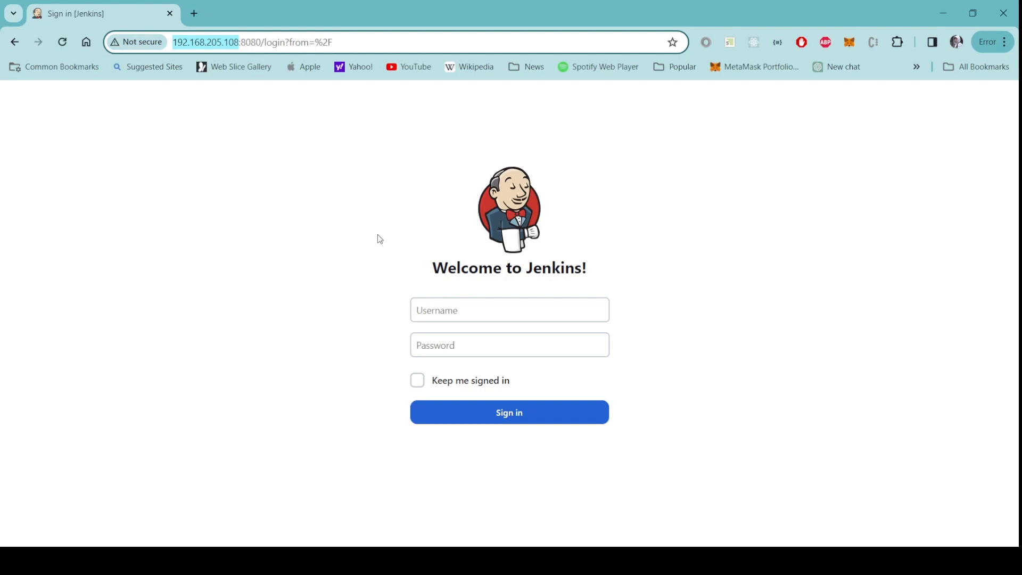
# Step: Sign in to Jenkins with the username administrator and the account password
pyautogui.click(507, 309)
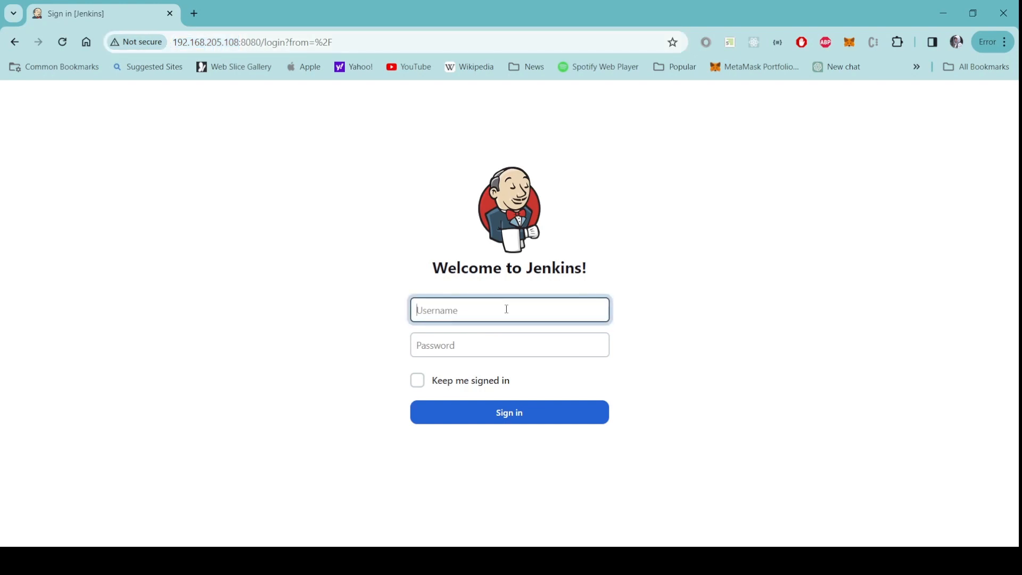
pyautogui.write('administrator')
pyautogui.press('Tab')
pyautogui.write('•••••••••')
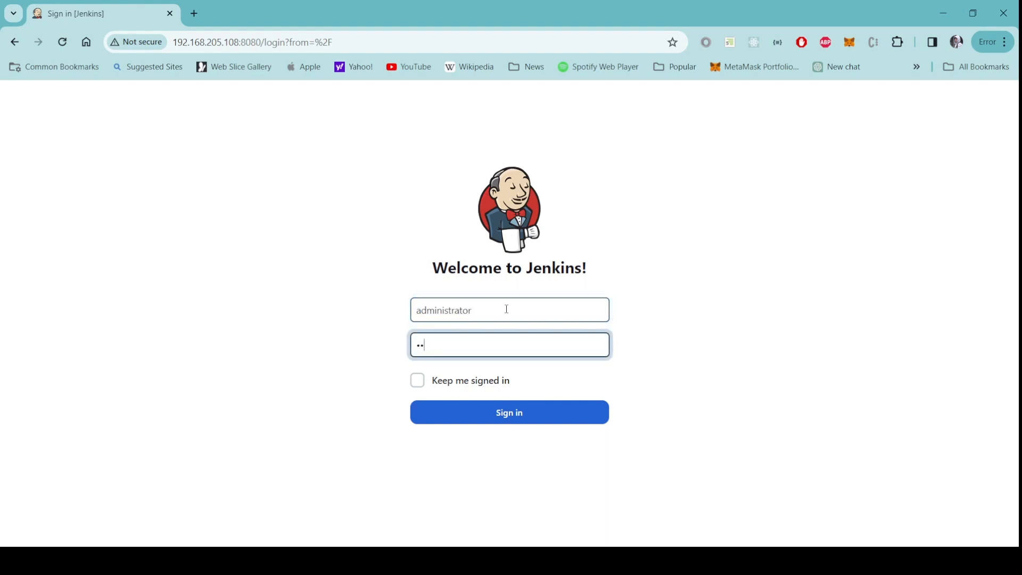
pyautogui.write('•')
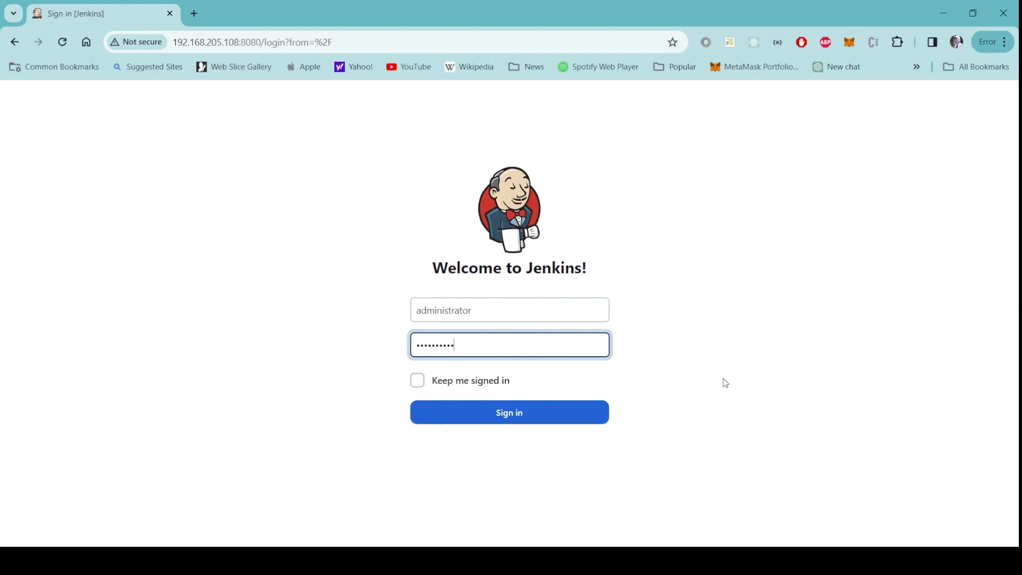
pyautogui.click(516, 420)
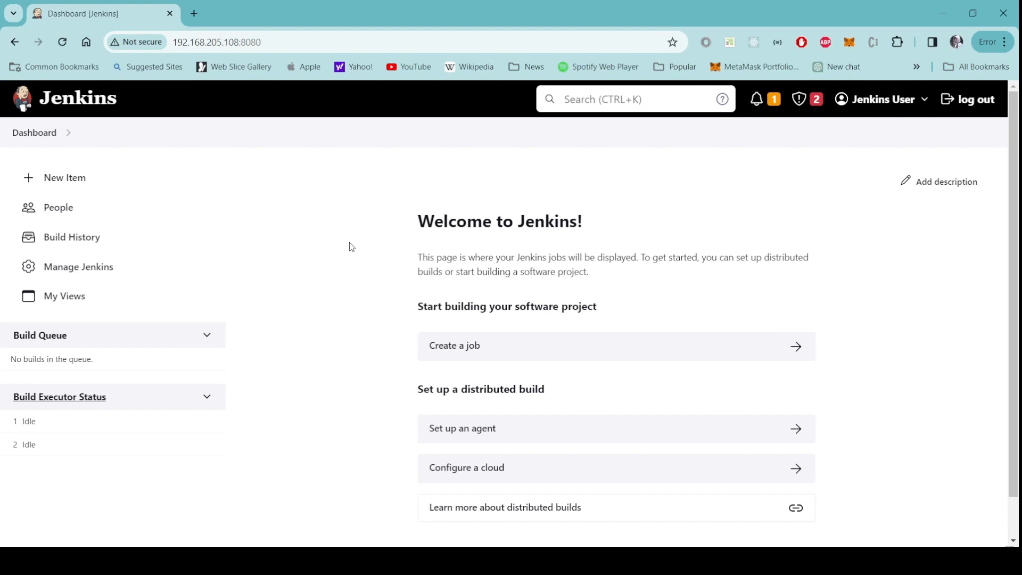
# Step: Create a new Freestyle project item named freestyle_demo_job
pyautogui.scroll(-1, 351, 247)
pyautogui.scroll(1, 365, 224)
pyautogui.click(942, 12)
pyautogui.click(76, 182)
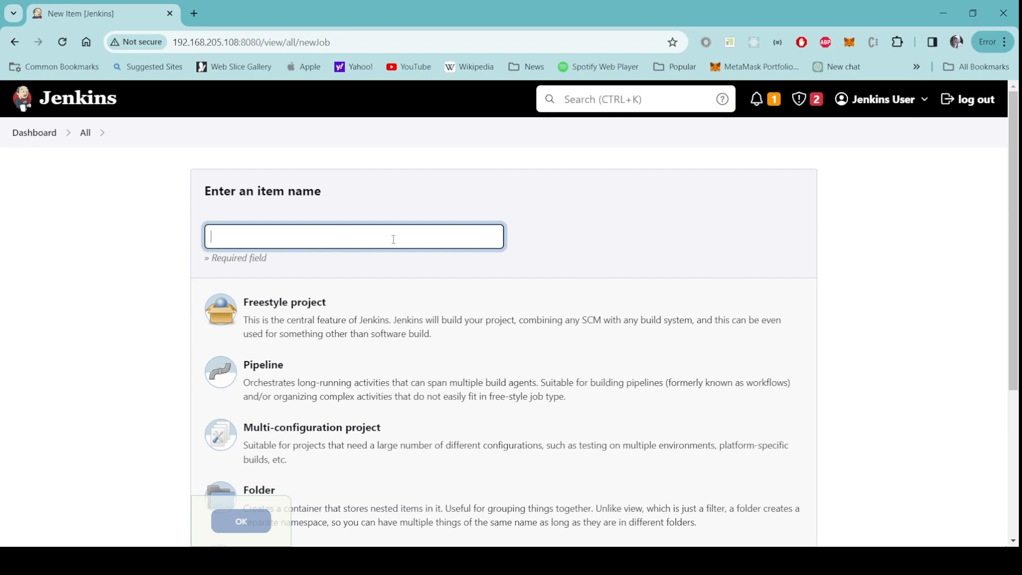
pyautogui.write('freestyle_demo_job')
pyautogui.click(366, 332)
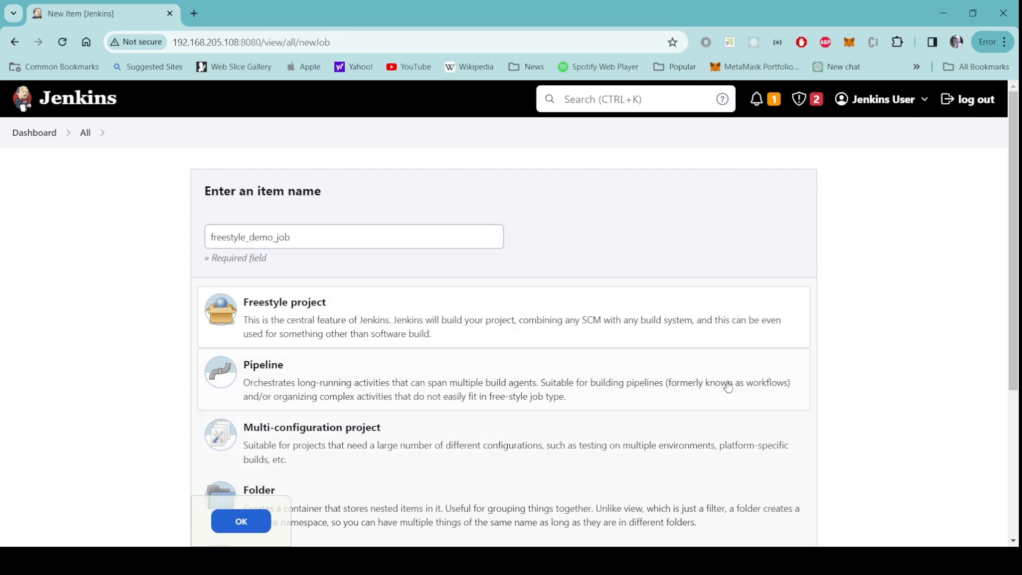
pyautogui.scroll(-1, 892, 318)
pyautogui.scroll(-3, 337, 474)
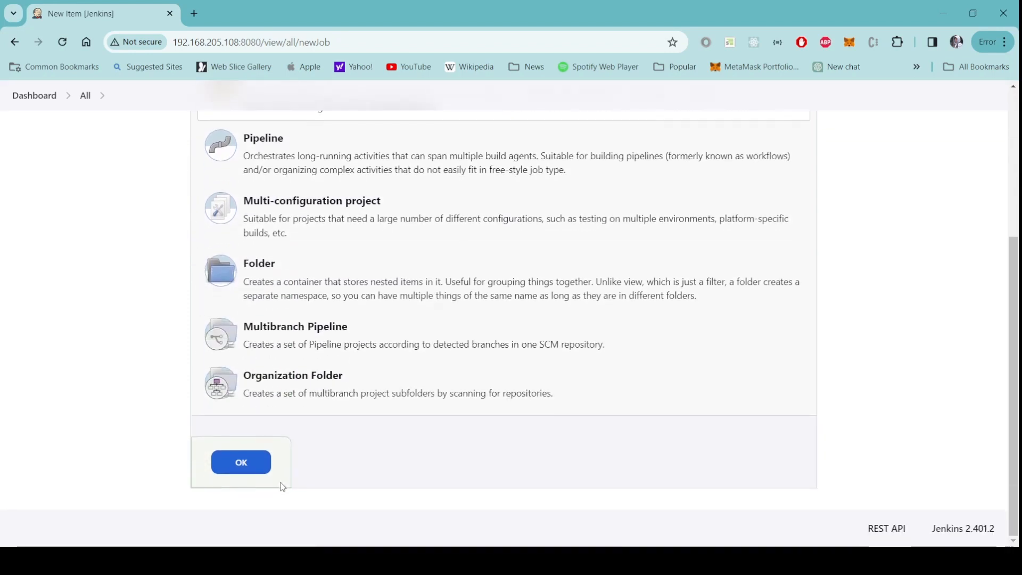
pyautogui.click(242, 462)
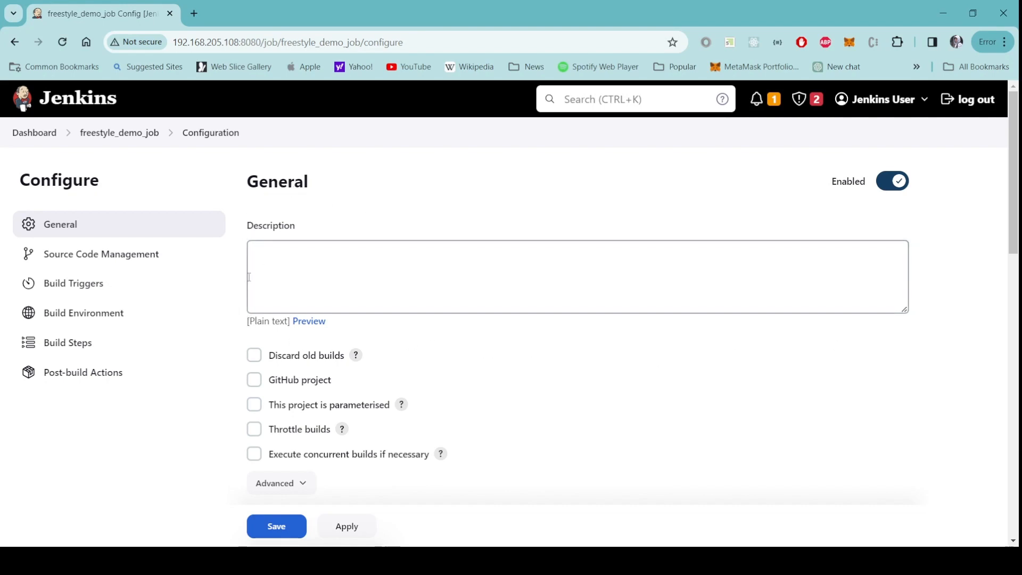
# Step: Set the job's description to "This is a demo freestyle job."
pyautogui.scroll(-3, 419, 395)
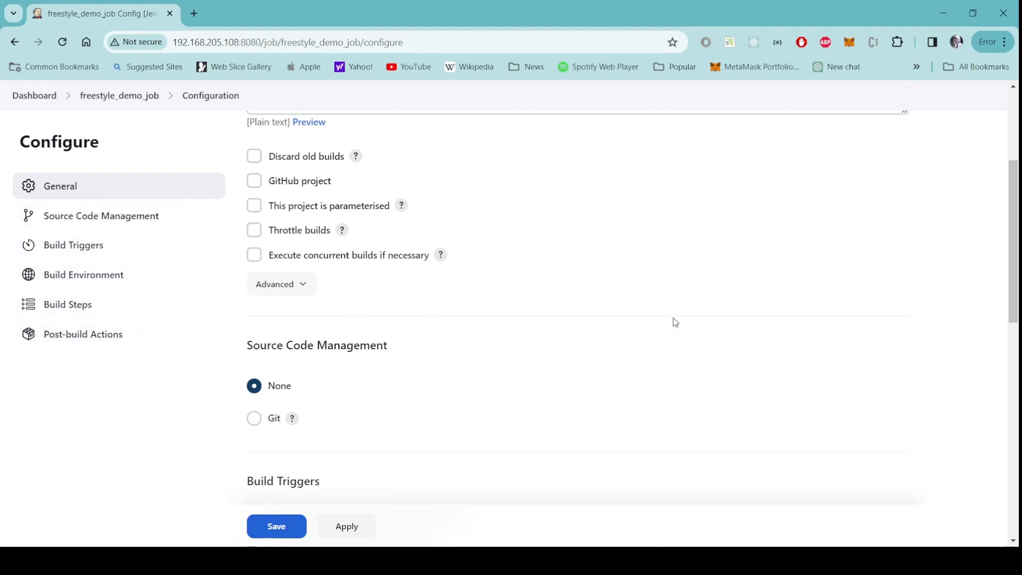
pyautogui.scroll(-2, 675, 322)
pyautogui.scroll(-4, 675, 322)
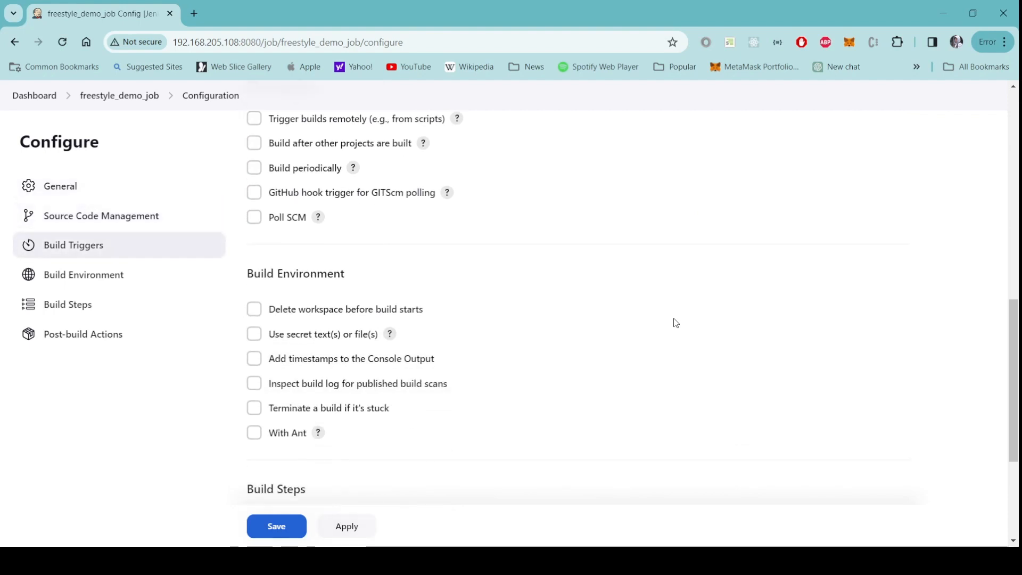
pyautogui.scroll(6, 674, 322)
pyautogui.scroll(2, 670, 321)
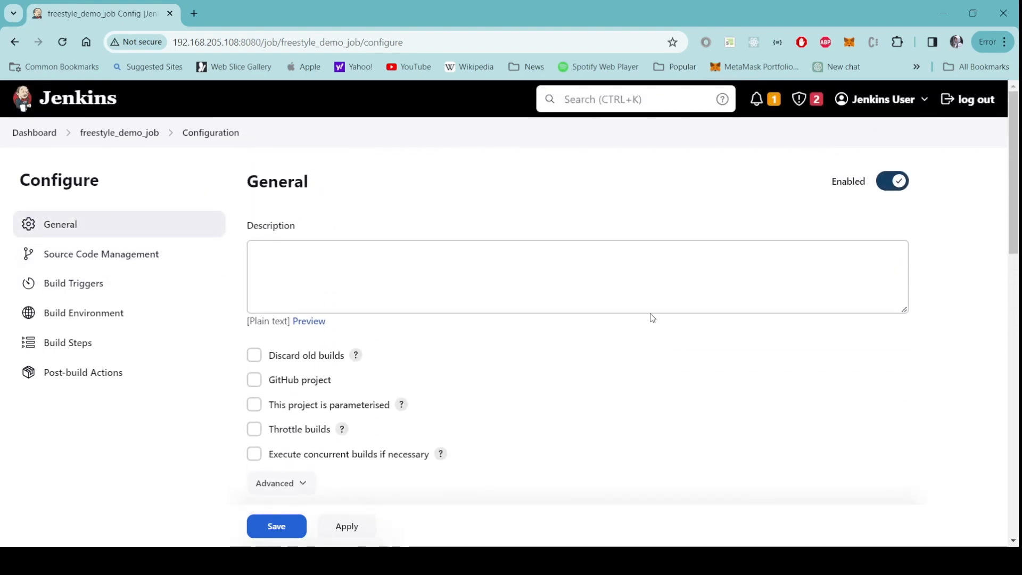
pyautogui.click(472, 265)
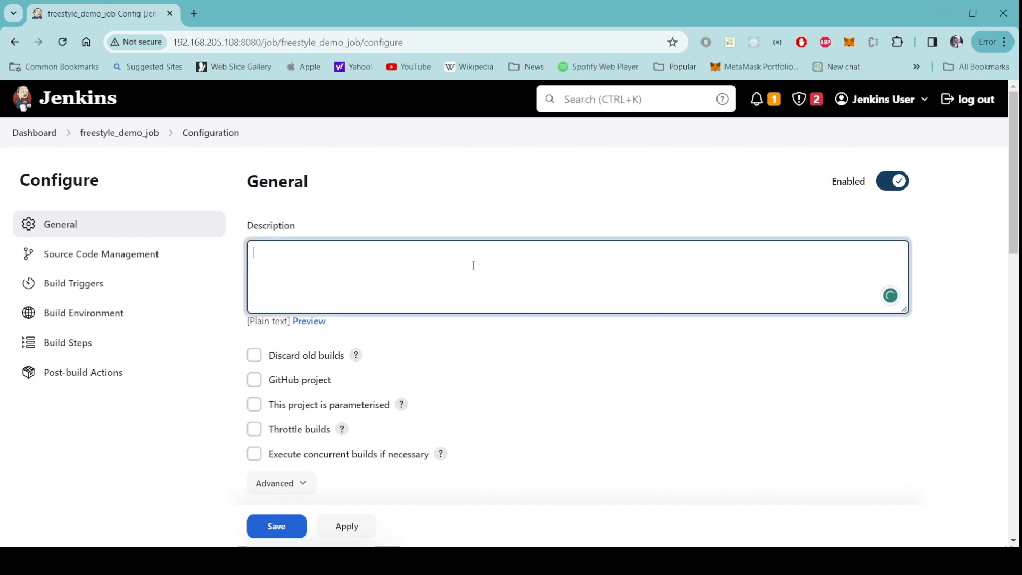
pyautogui.write('This is a demo freestyle job')
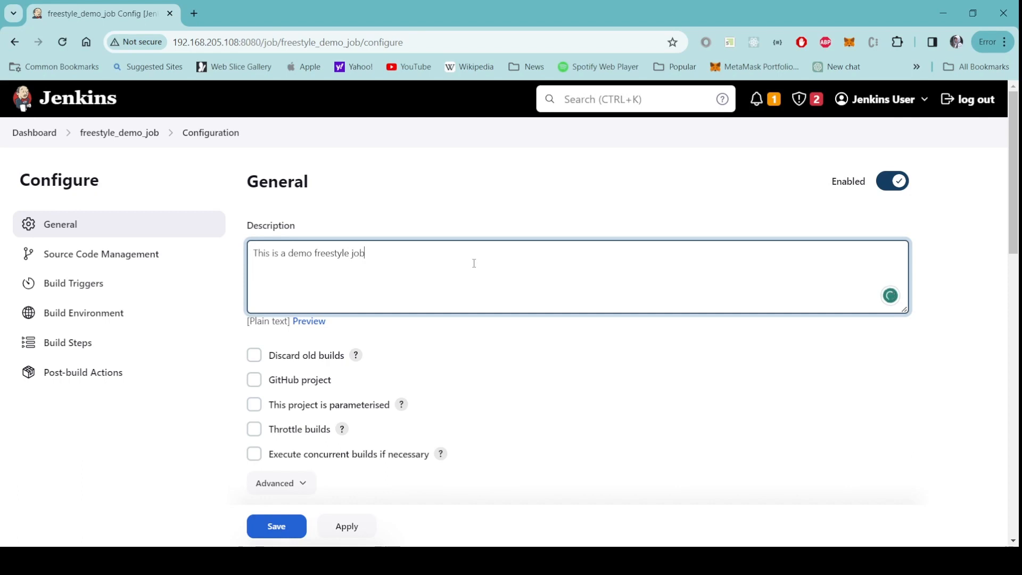
pyautogui.write('.')
# Step: Add an Execute shell build step to the job configuration
pyautogui.scroll(-3, 578, 364)
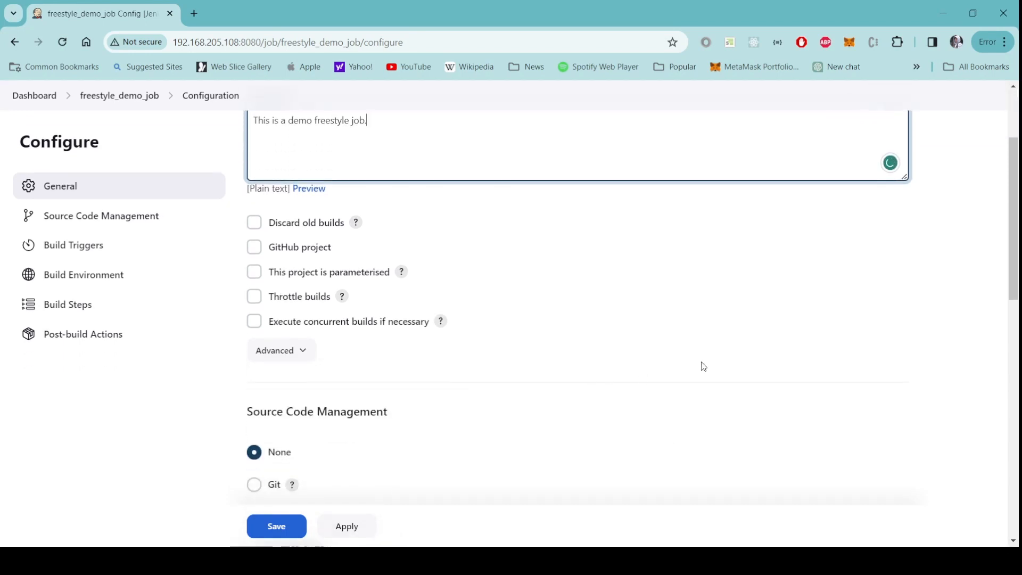
pyautogui.scroll(-3, 750, 333)
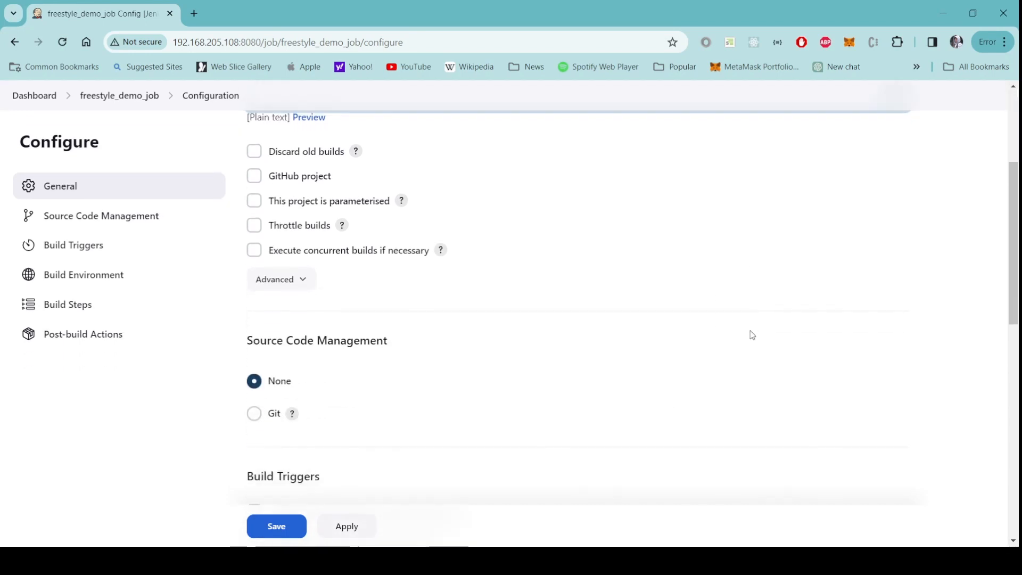
pyautogui.scroll(-4, 750, 336)
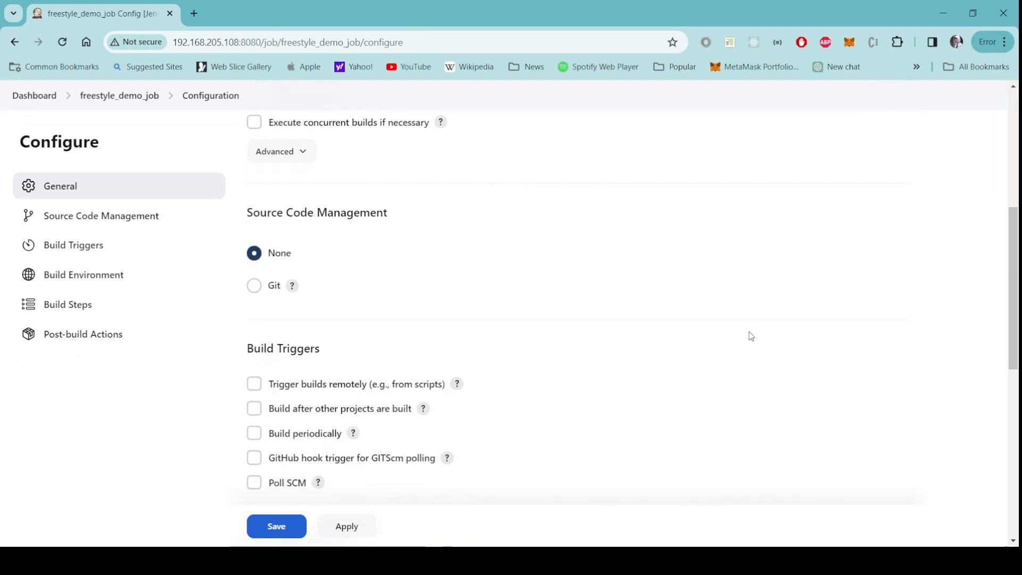
pyautogui.scroll(-2, 751, 336)
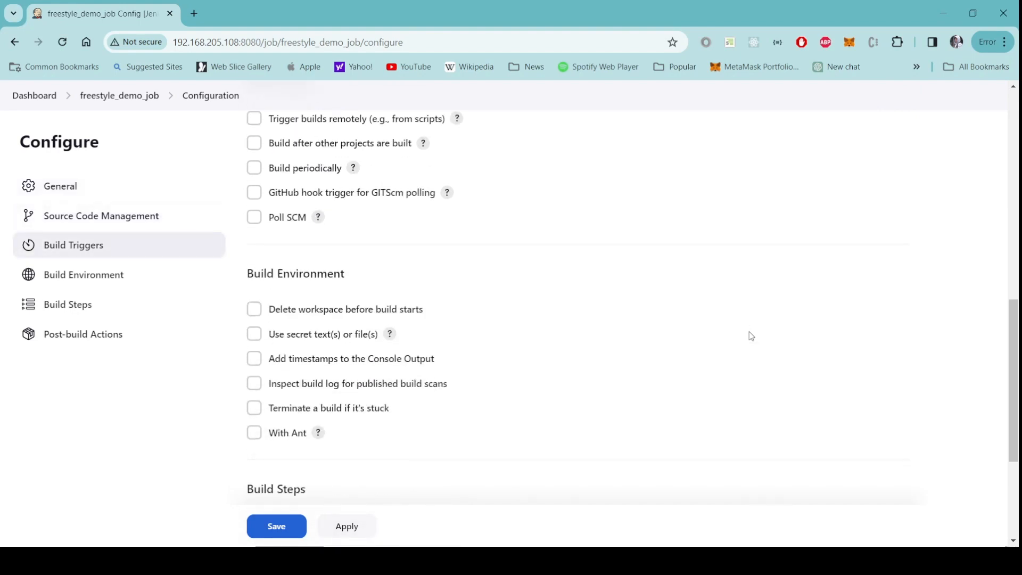
pyautogui.scroll(-4, 750, 336)
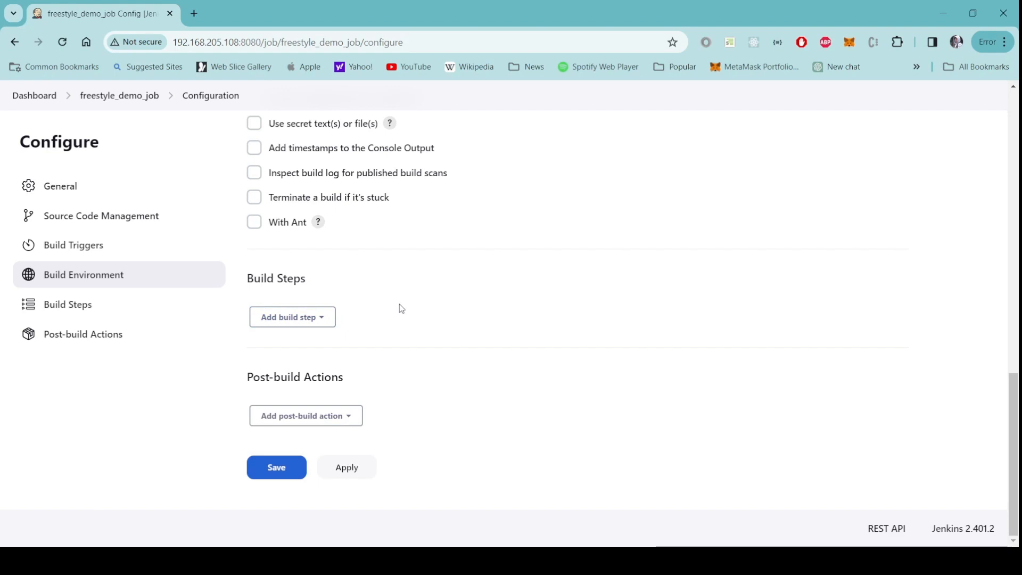
pyautogui.click(325, 324)
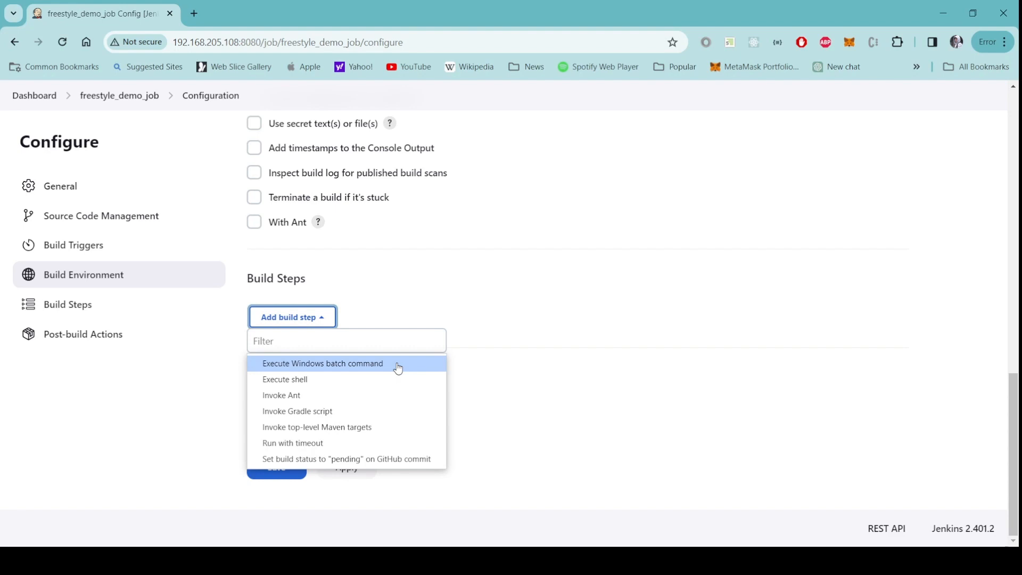
pyautogui.click(307, 387)
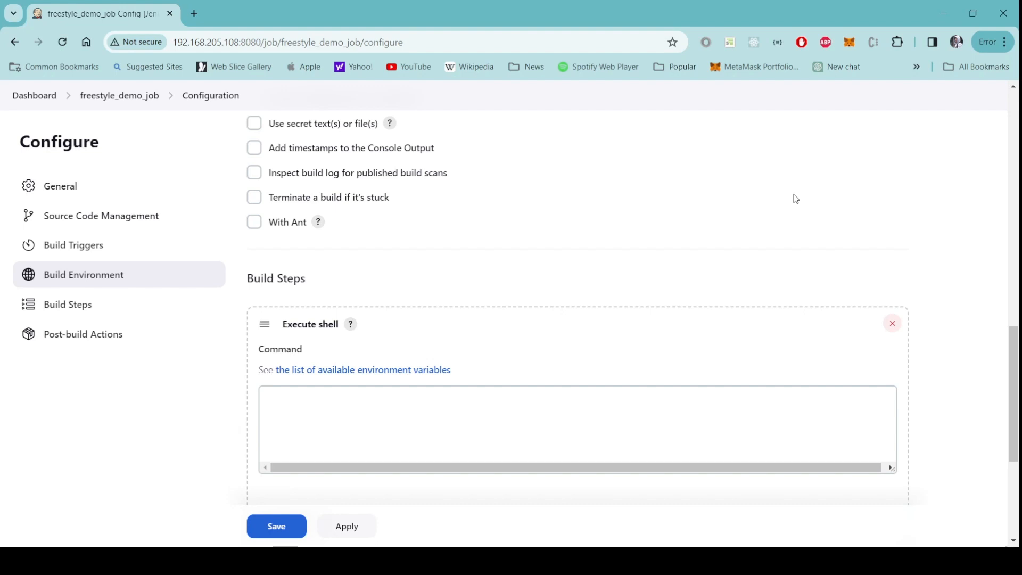
# Step: Fill the shell step's command with the comment "# display current working directory" followed by pwd on the next line
pyautogui.click(552, 402)
pyautogui.scroll(-1, 487, 371)
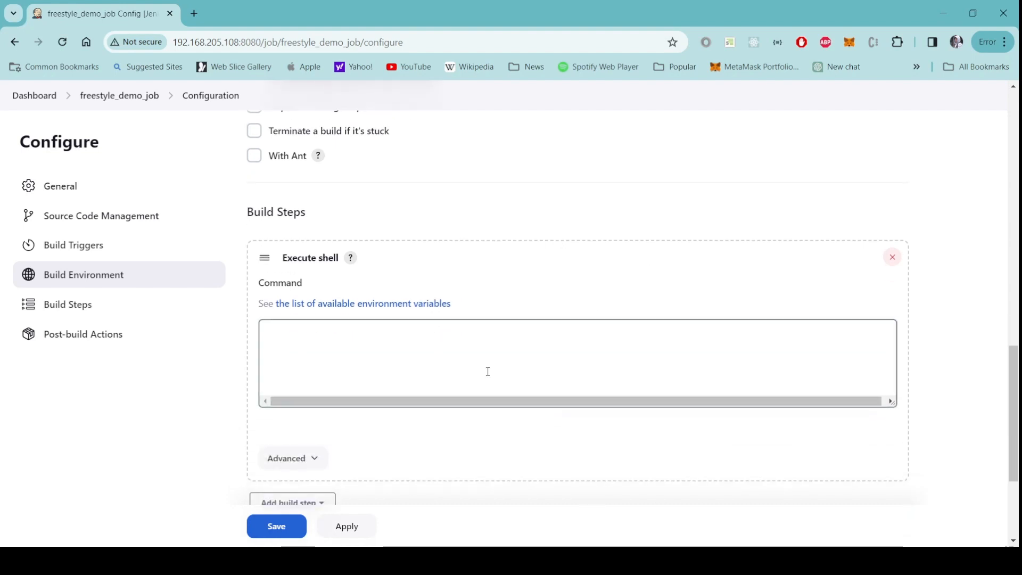
pyautogui.click(436, 338)
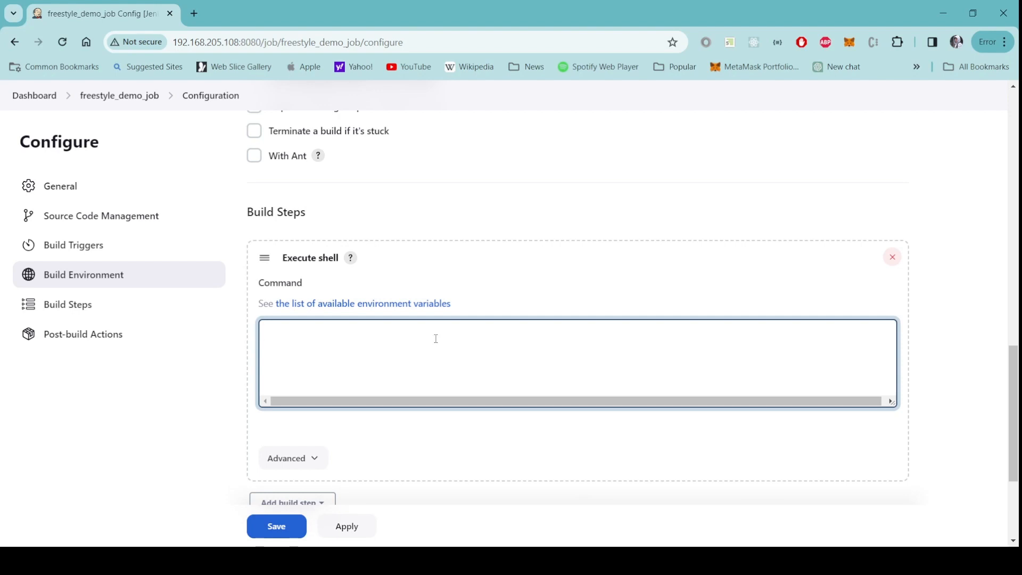
pyautogui.write('#')
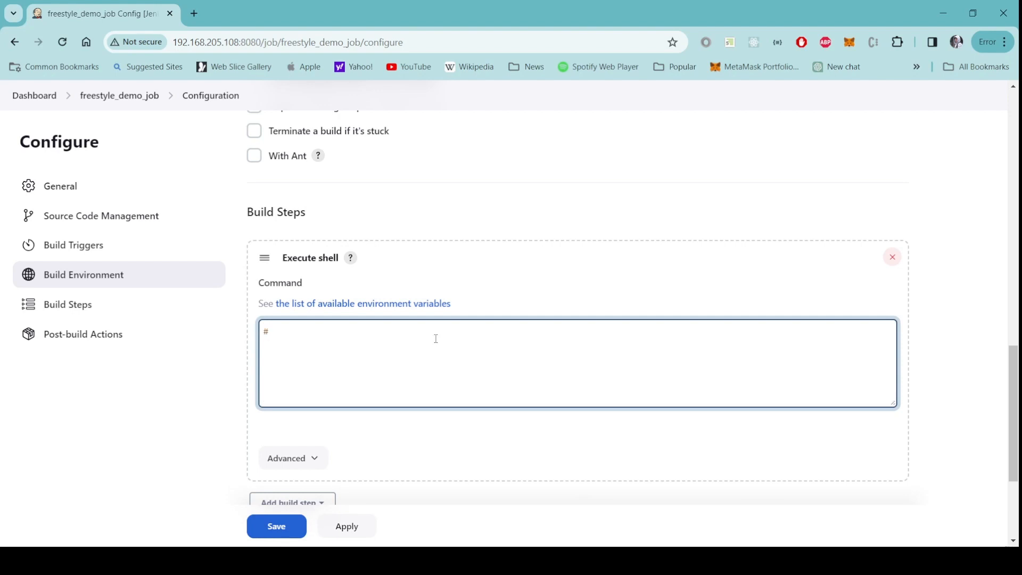
pyautogui.write(' current working directory')
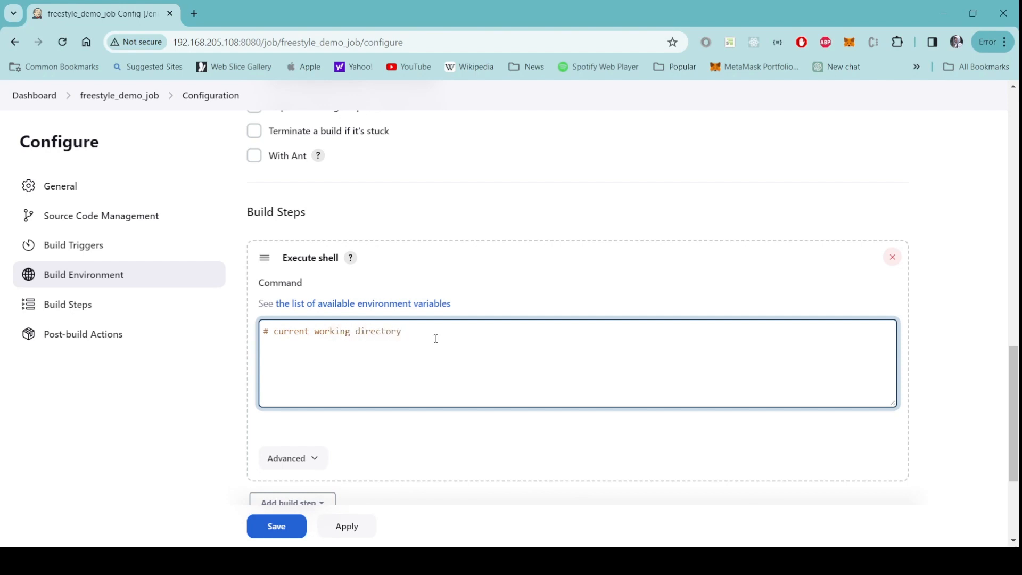
pyautogui.press('Return')
pyautogui.write('pwd')
pyautogui.write('display')
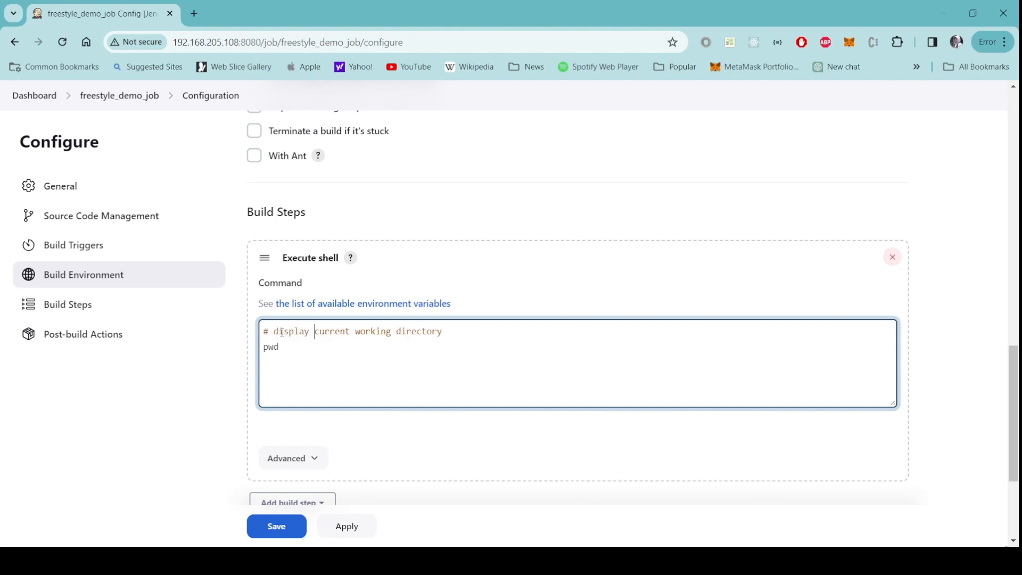
# Step: Add a second Execute shell build step below the pwd step and place the cursor in its empty command box
pyautogui.scroll(-1, 383, 447)
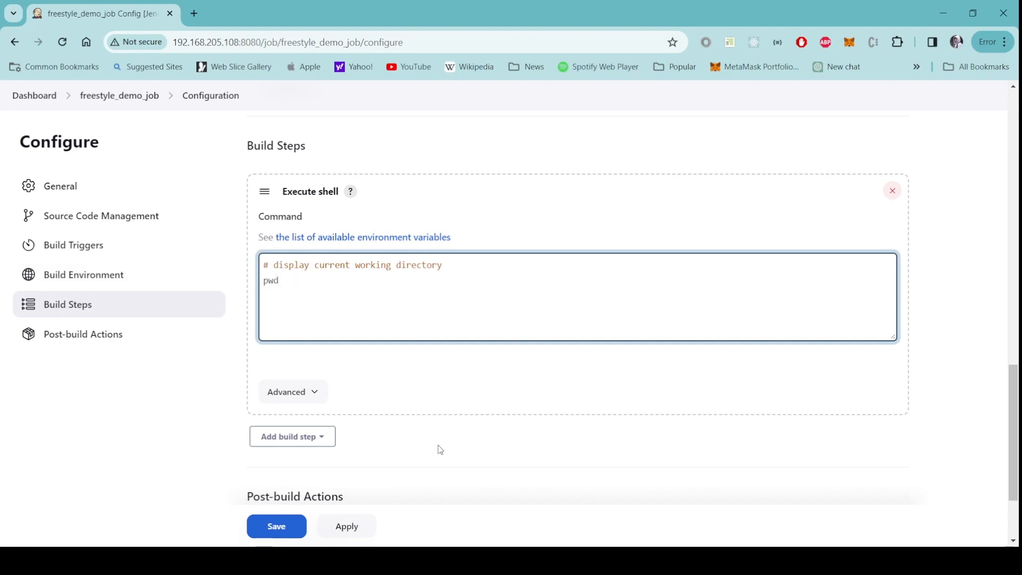
pyautogui.scroll(-1, 365, 431)
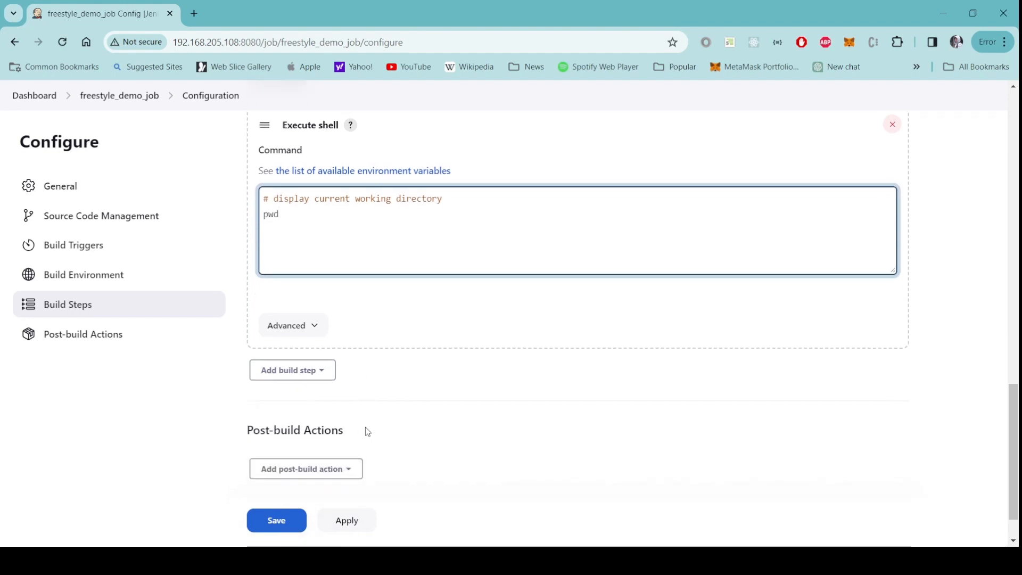
pyautogui.click(324, 375)
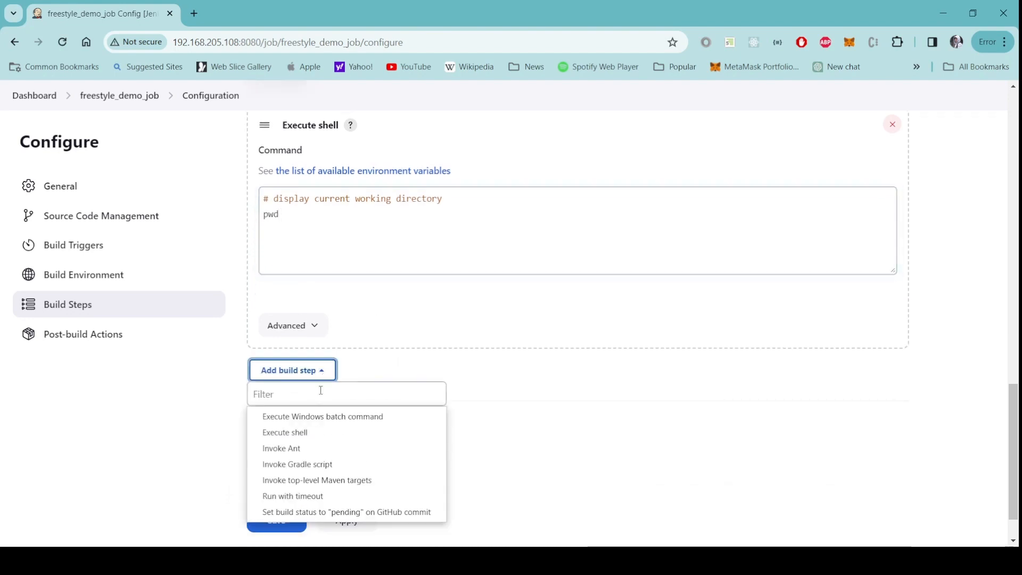
pyautogui.click(321, 433)
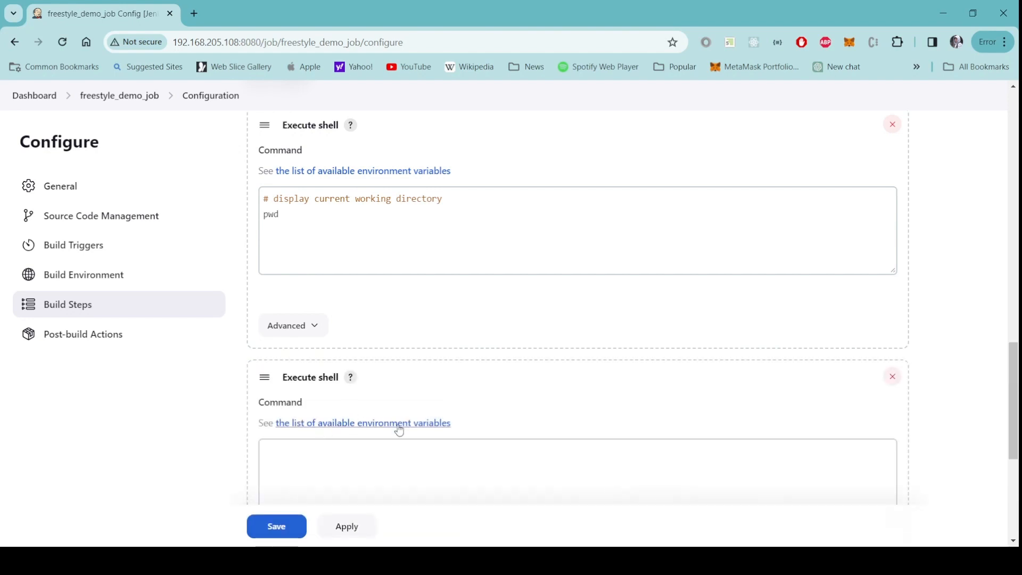
pyautogui.click(336, 341)
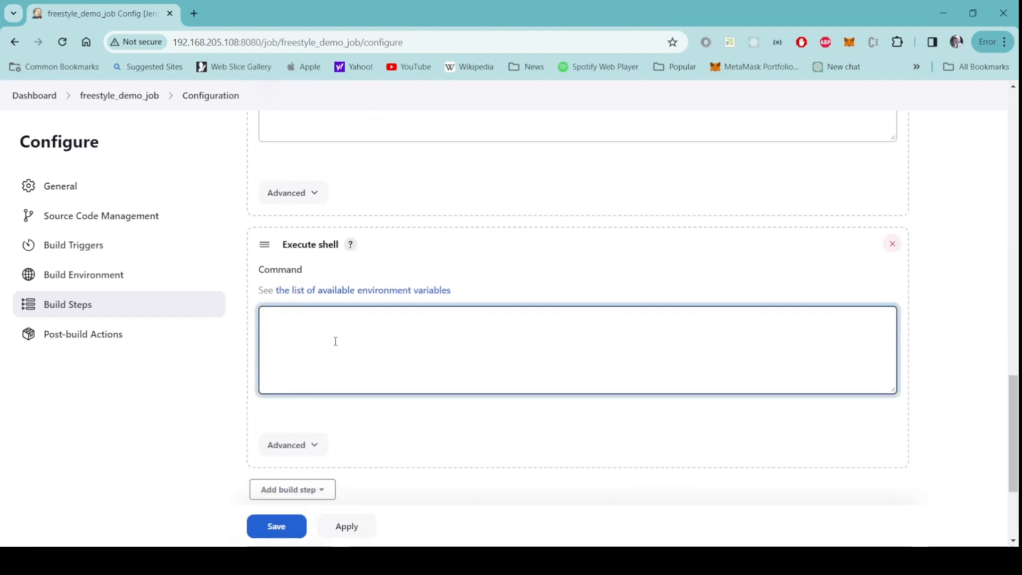
# Step: Fill the second shell step's command with the comment "# print the current date" followed by date on the next line
pyautogui.write('# print the ')
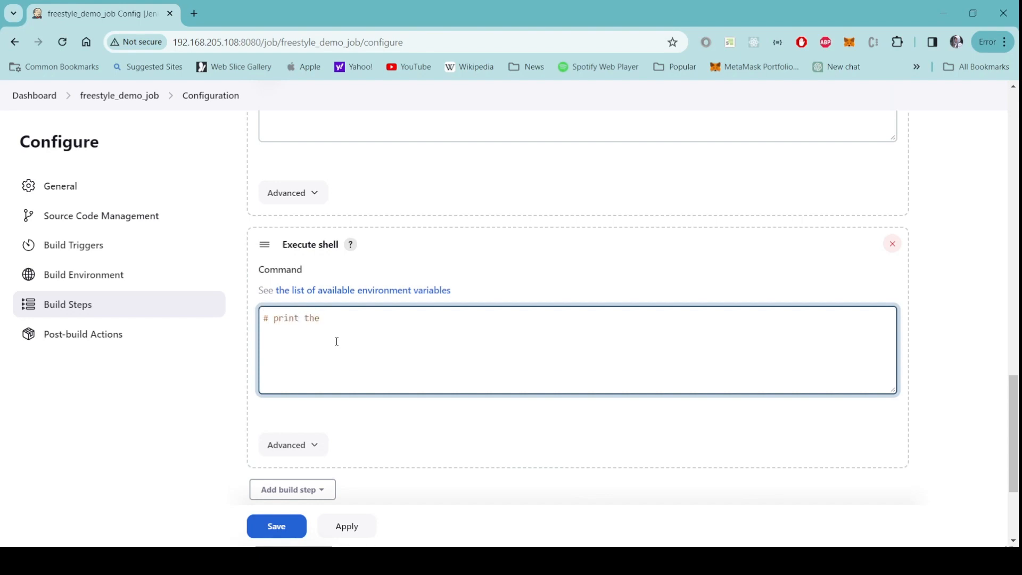
pyautogui.write('current date')
pyautogui.write('date')
# Step: Add a third Execute shell build step below the date step and place the cursor in its empty command box
pyautogui.scroll(-3, 382, 352)
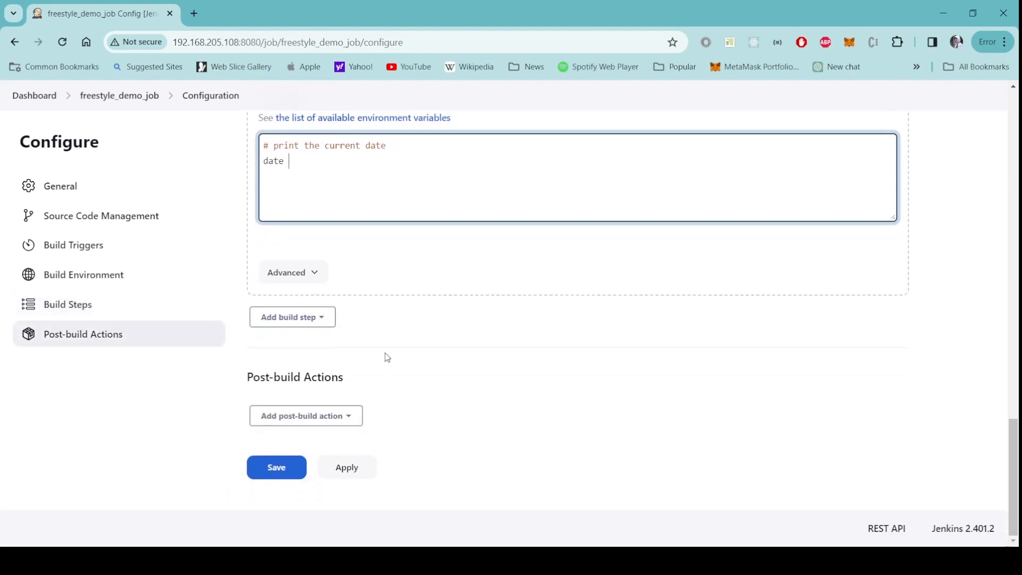
pyautogui.click(320, 318)
pyautogui.click(309, 381)
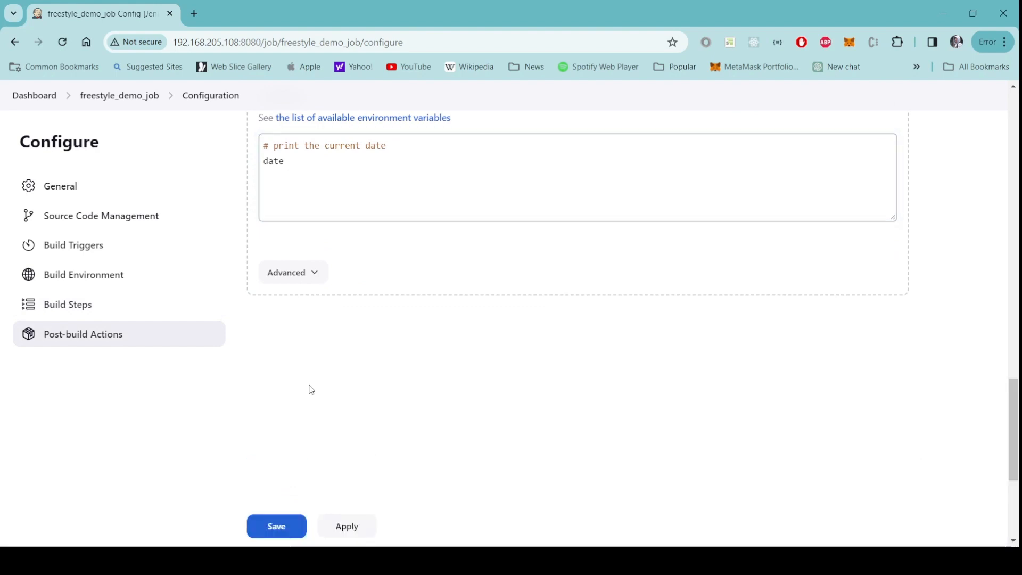
pyautogui.click(330, 407)
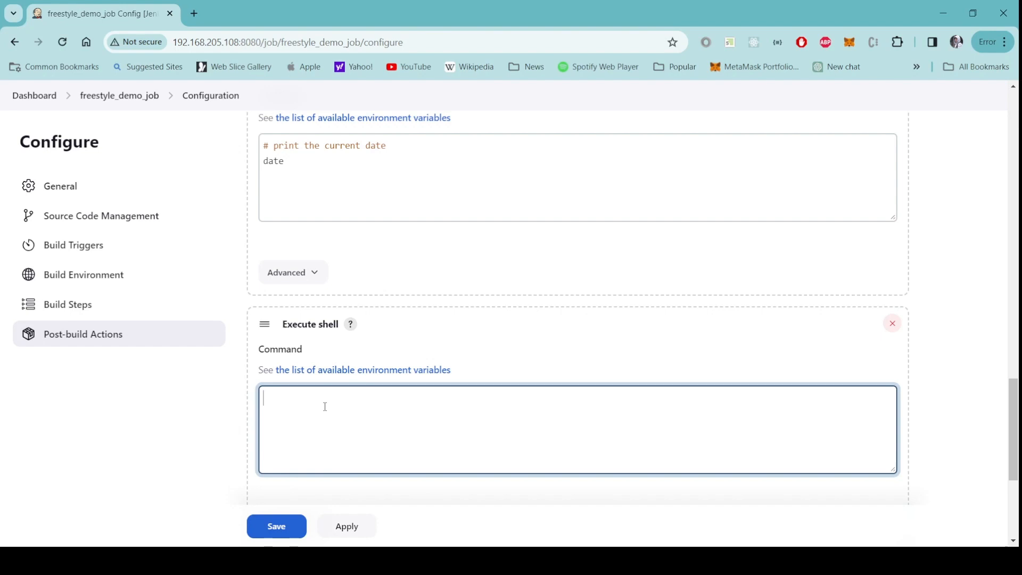
# Step: Fill the third shell step's command with the comment "# list the contents of / directory" followed by ls -l / on the next line
pyautogui.write('#')
pyautogui.write('list the contents of / directory')
pyautogui.press('Return')
pyautogui.write('ls -l /')
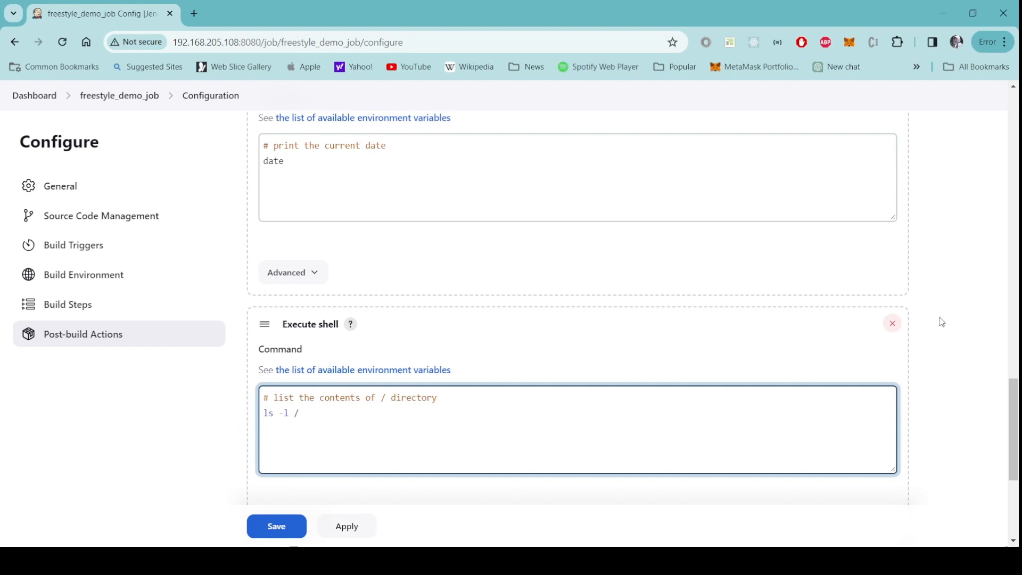
# Step: Review the job's description and its three shell build steps, and save the configuration
pyautogui.scroll(1, 942, 322)
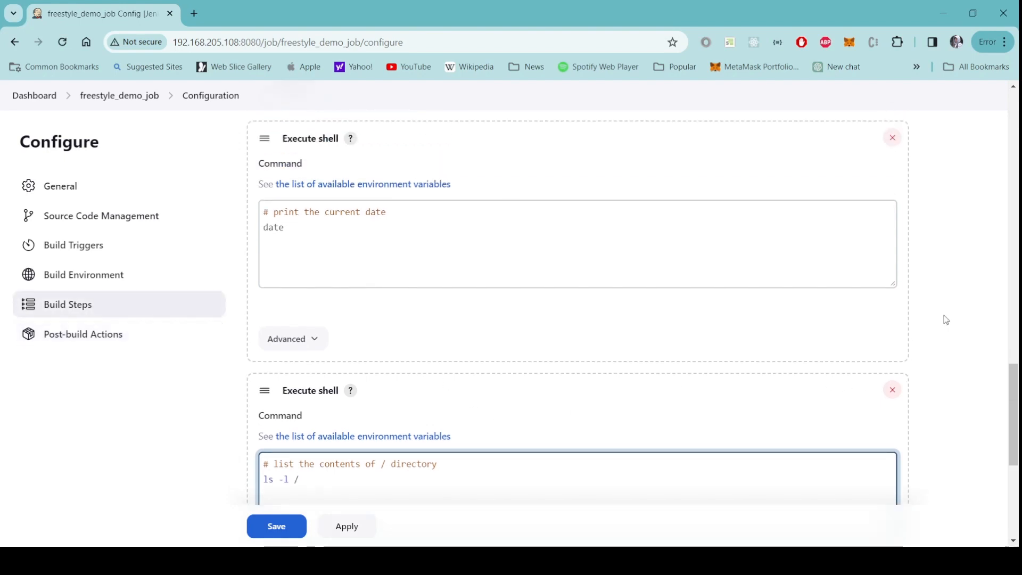
pyautogui.scroll(-5, 946, 319)
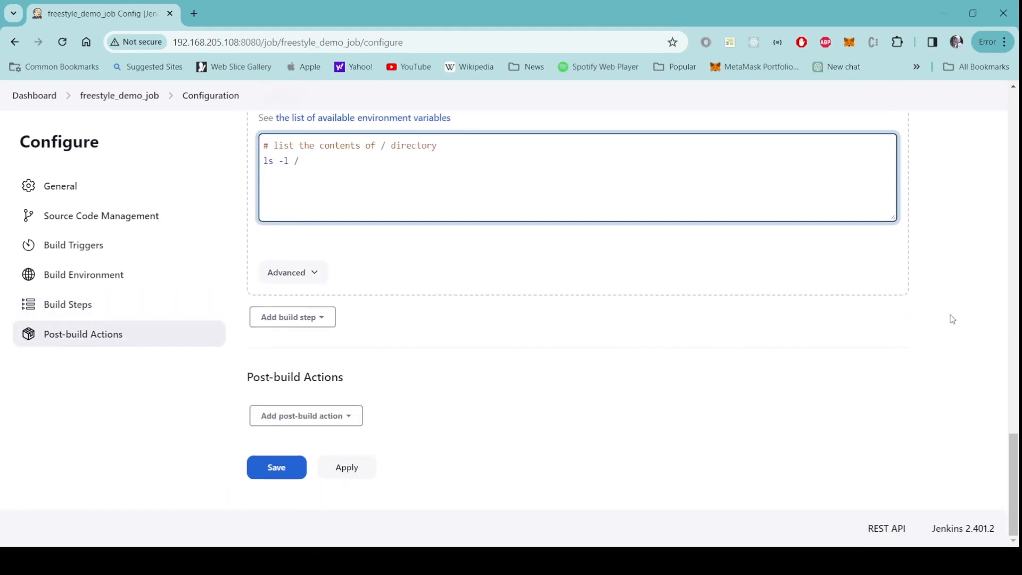
pyautogui.scroll(7, 955, 319)
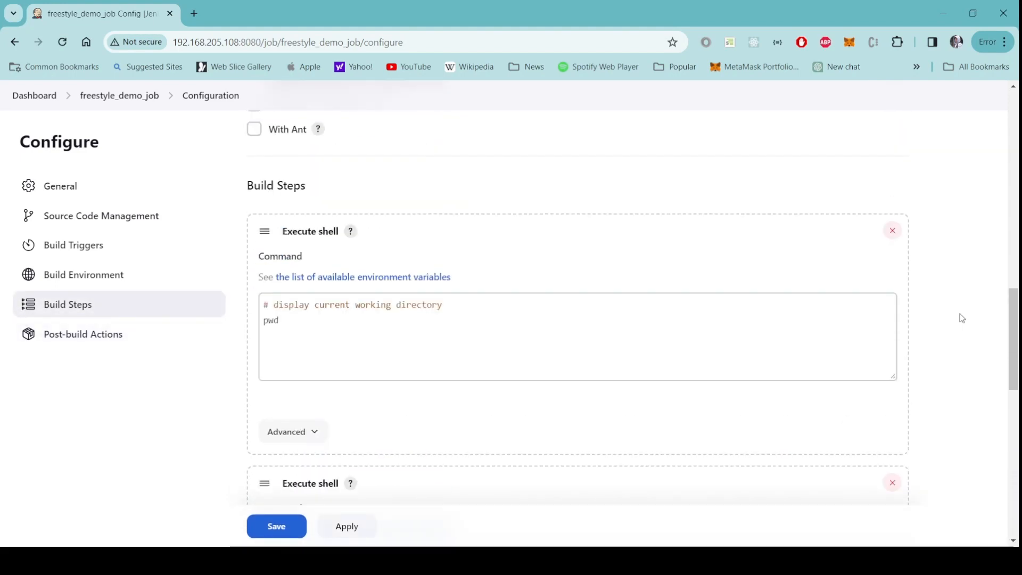
pyautogui.scroll(15, 962, 318)
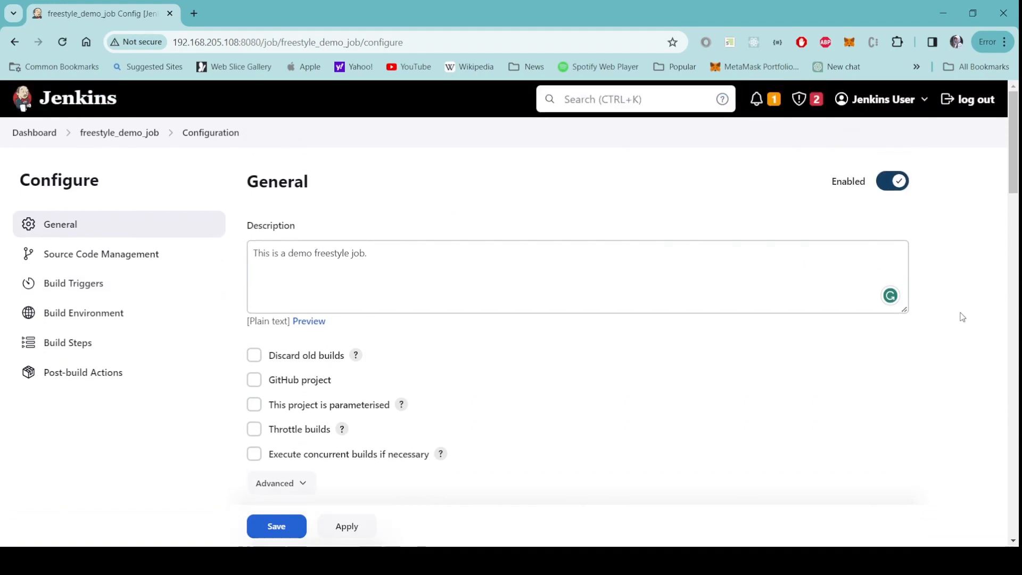
pyautogui.scroll(-18, 963, 318)
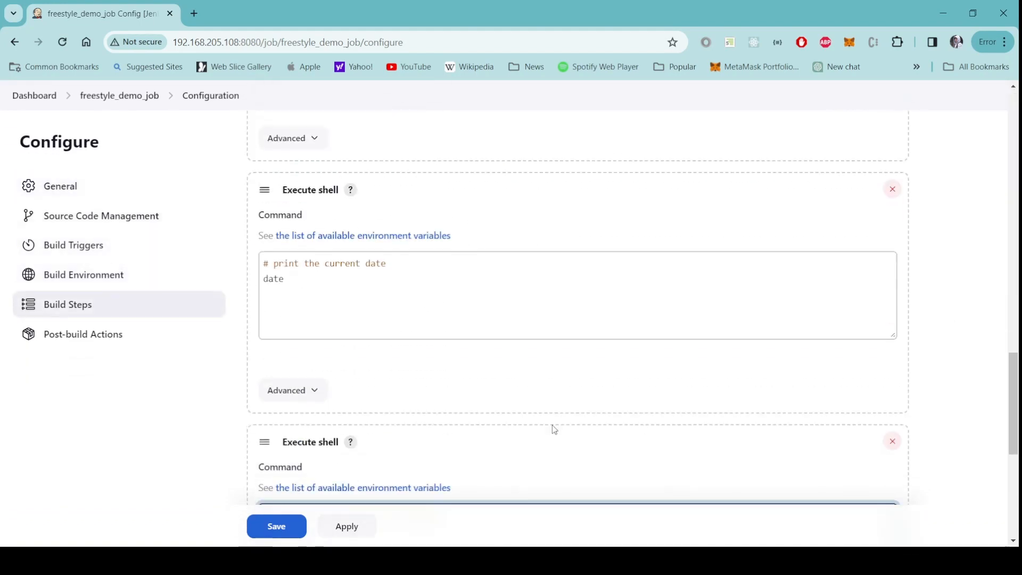
pyautogui.click(288, 532)
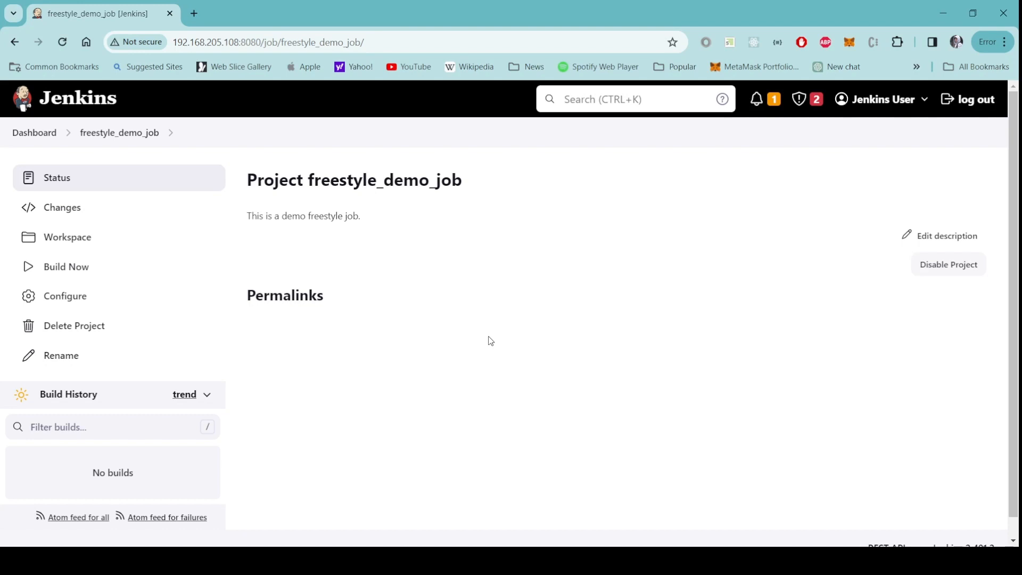
# Step: Run a build of freestyle_demo_job and open the console output of build #1
pyautogui.click(61, 272)
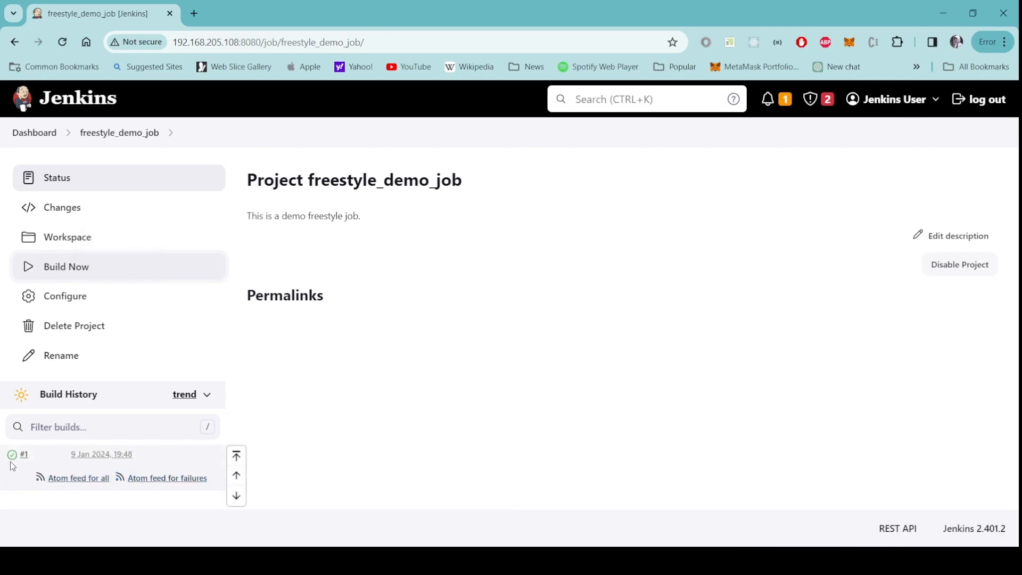
pyautogui.moveTo(47, 462)
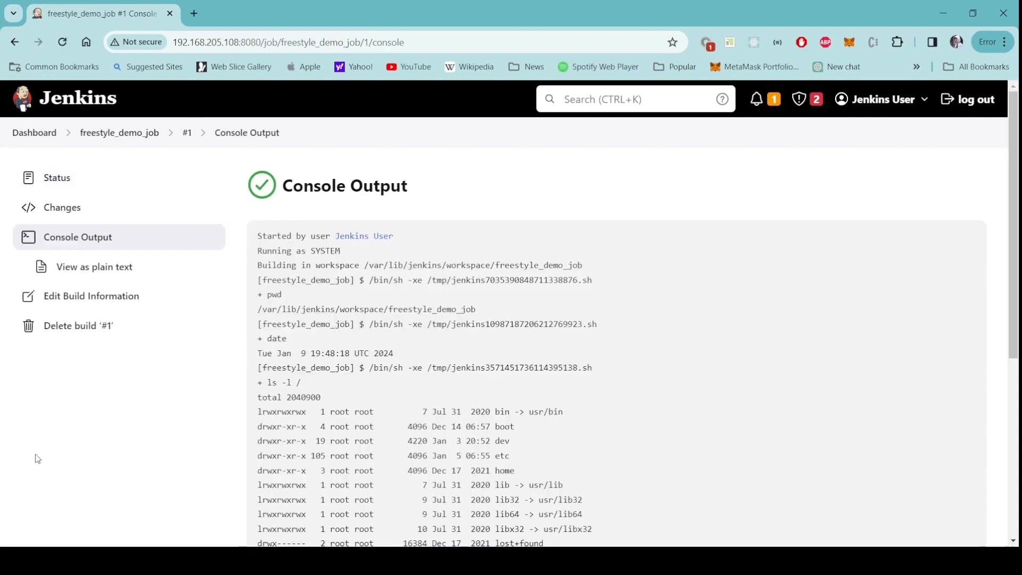
# Step: Examine the console log of build #1, checking the output of the pwd and date commands
pyautogui.scroll(-3, 758, 277)
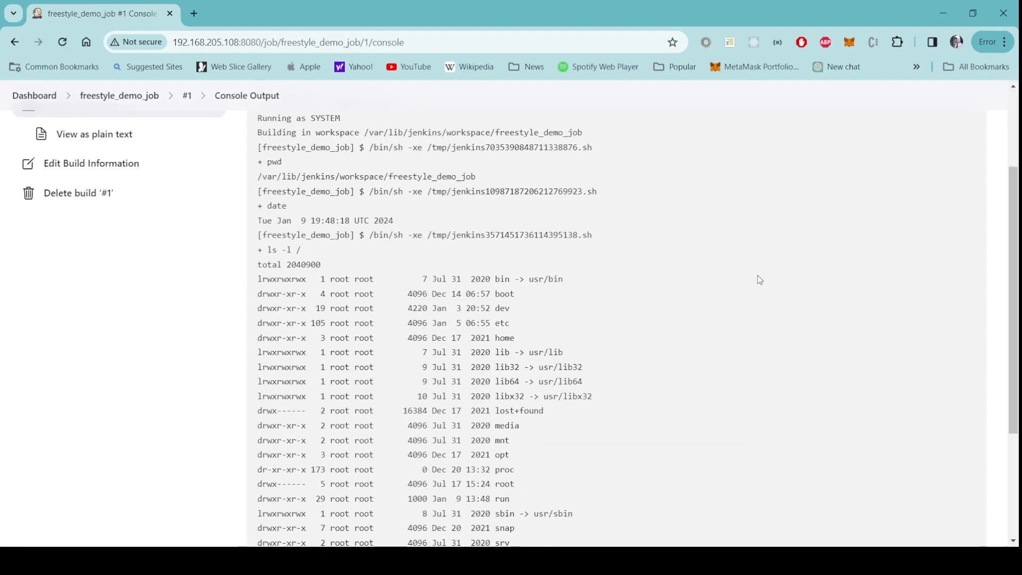
pyautogui.scroll(-3, 760, 279)
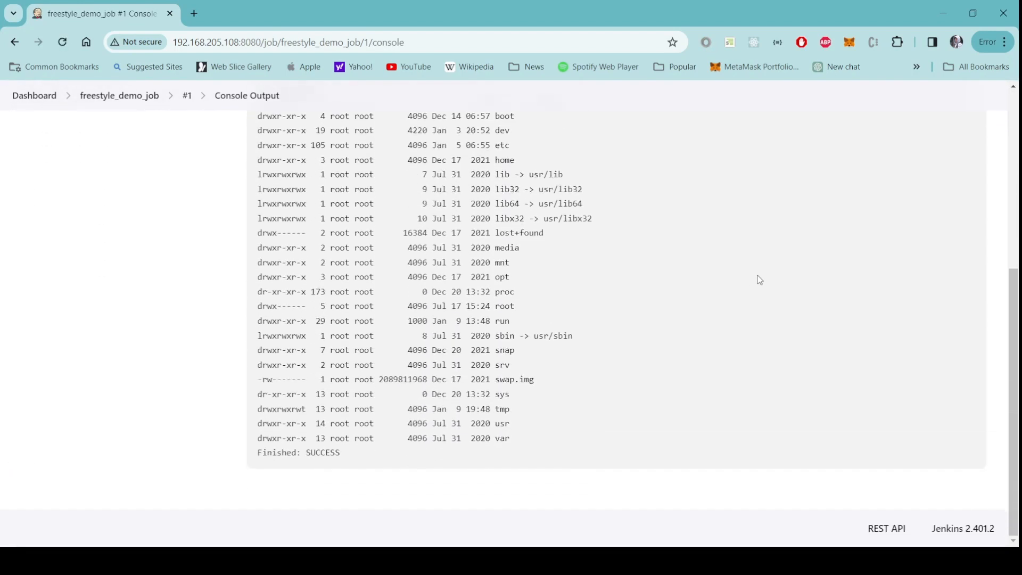
pyautogui.scroll(5, 759, 280)
pyautogui.scroll(2, 524, 254)
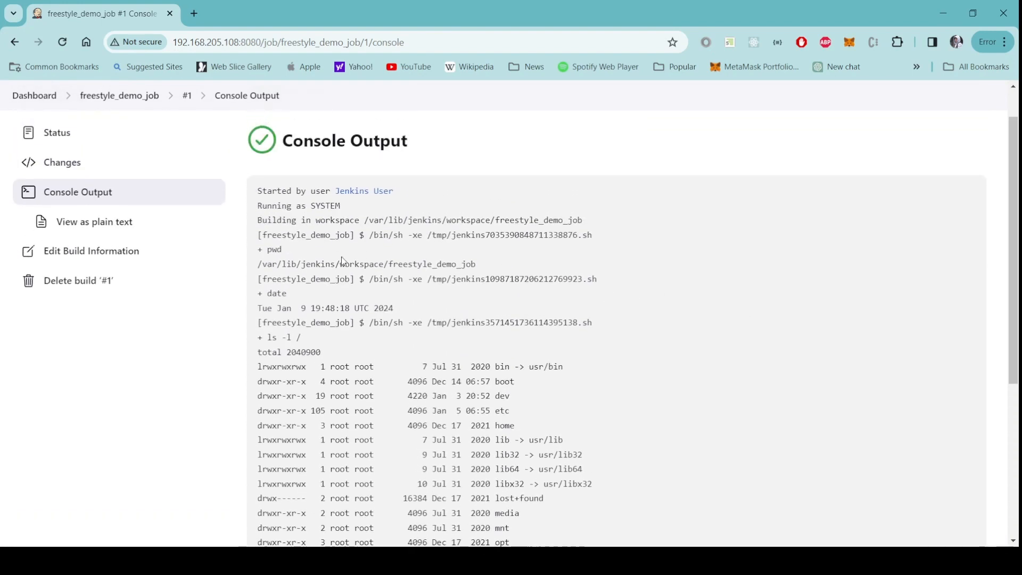
pyautogui.moveTo(283, 249); pyautogui.dragTo(259, 249)
pyautogui.moveTo(479, 264); pyautogui.dragTo(257, 265)
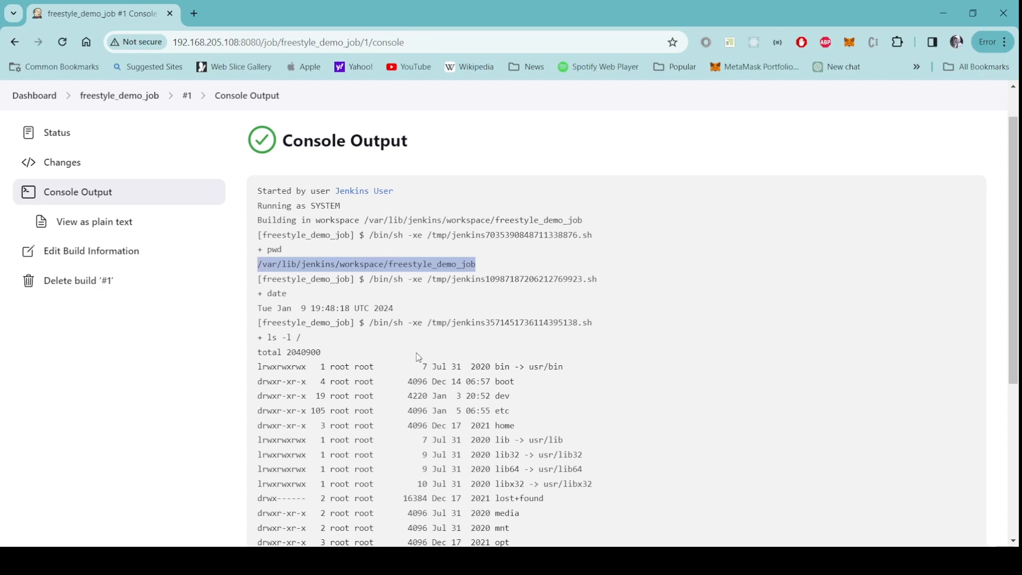
pyautogui.moveTo(288, 295); pyautogui.dragTo(259, 297)
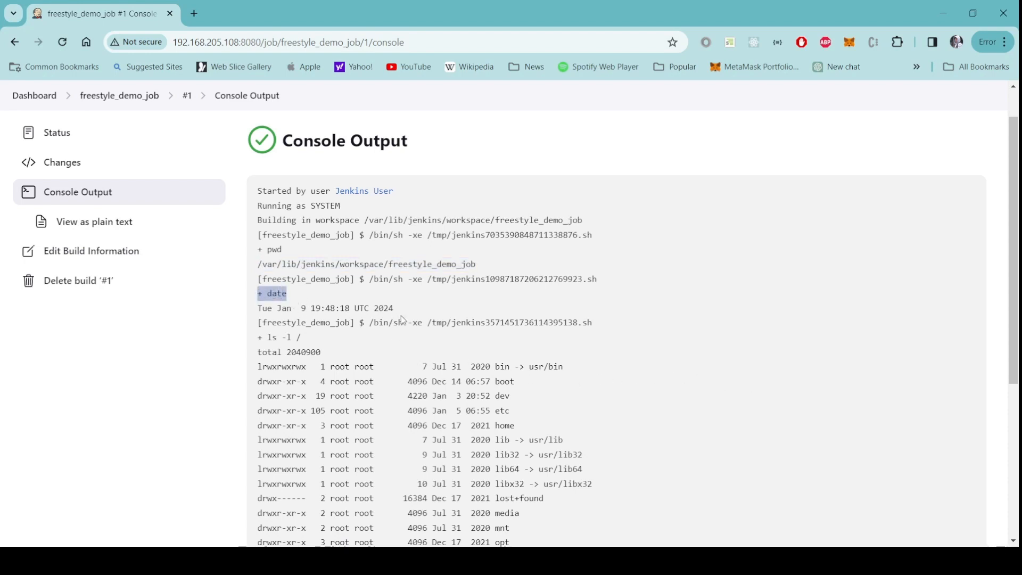
pyautogui.moveTo(395, 308); pyautogui.dragTo(254, 310)
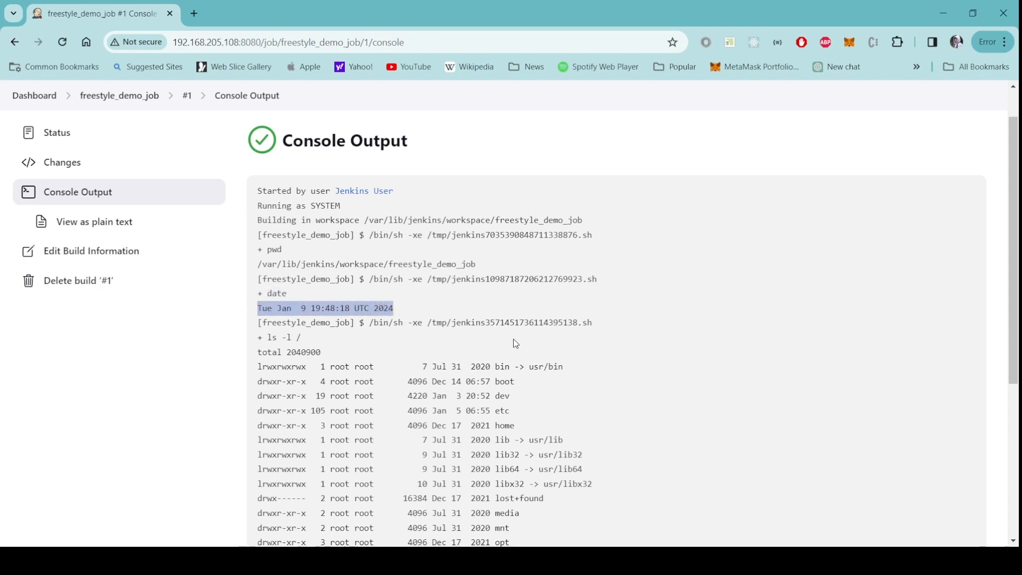
# Step: Examine the ls -l / command's output and the final build status in the console log
pyautogui.scroll(-2, 321, 346)
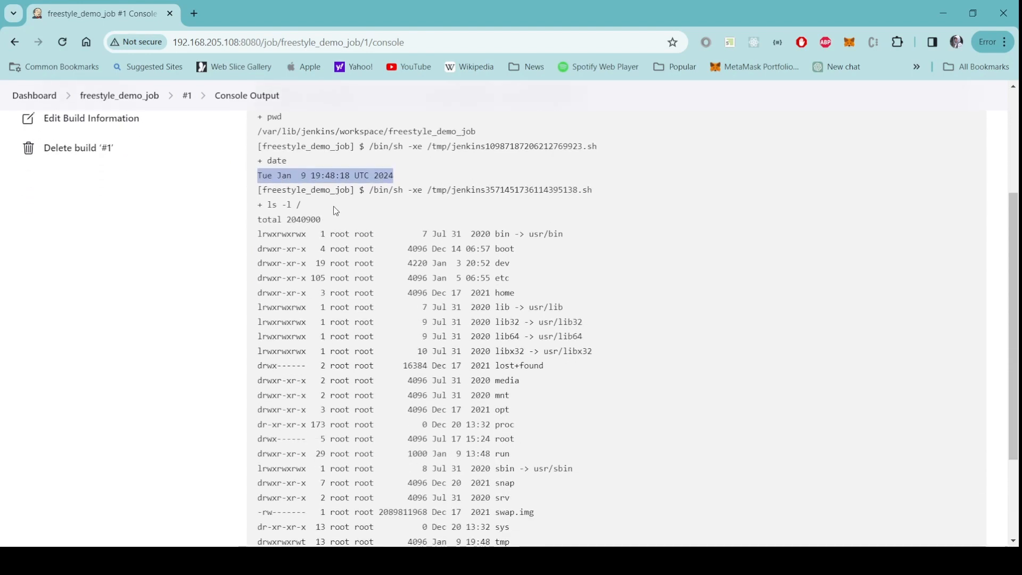
pyautogui.doubleClick(300, 205)
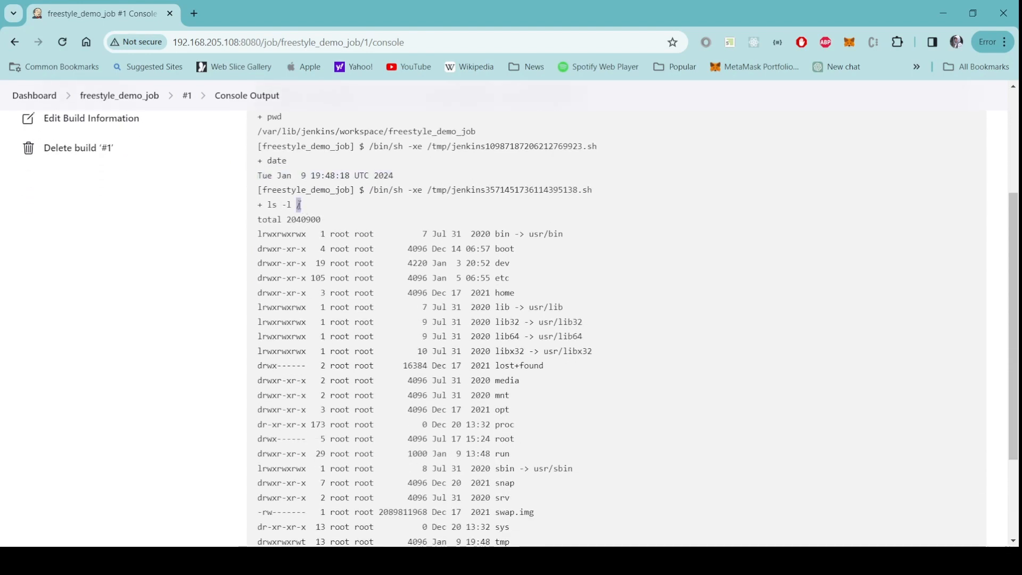
pyautogui.moveTo(300, 206); pyautogui.dragTo(267, 203)
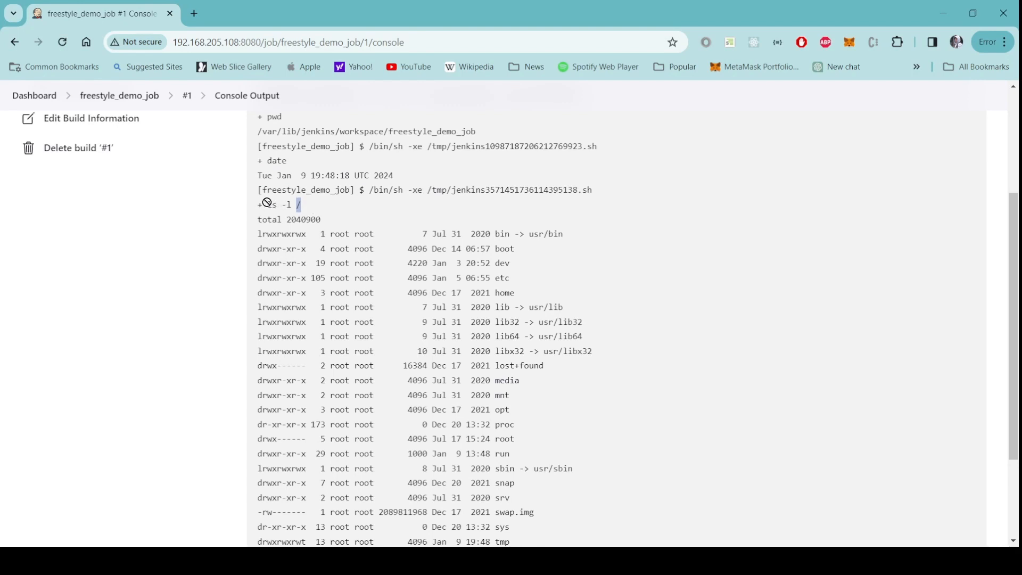
pyautogui.click(314, 206)
pyautogui.scroll(-3, 567, 288)
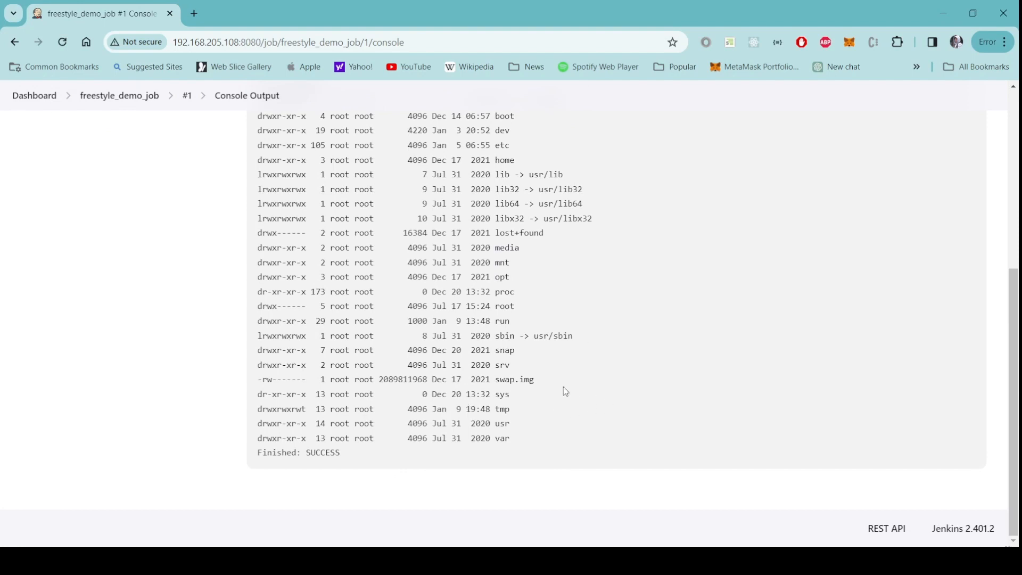
pyautogui.scroll(5, 564, 363)
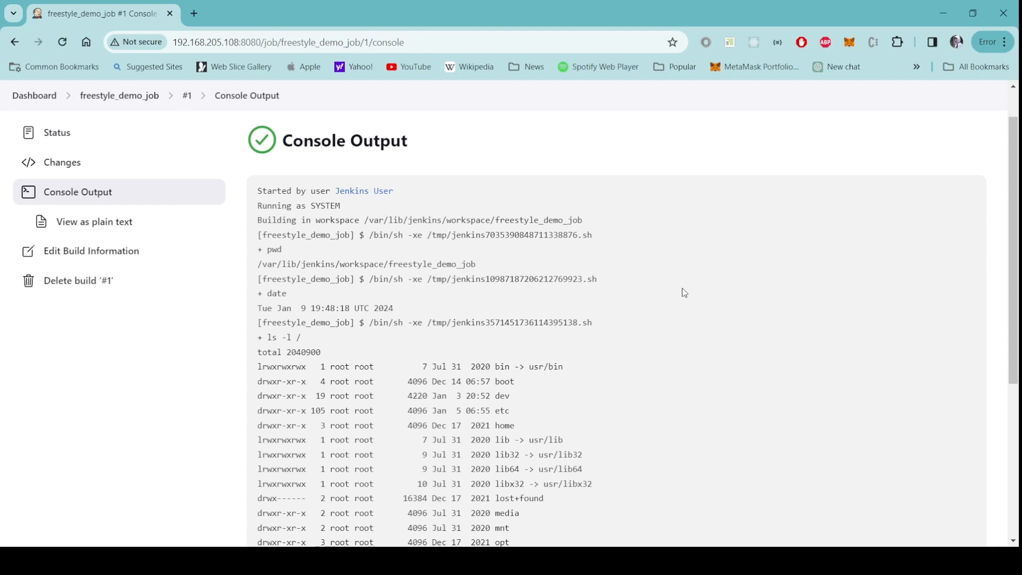
pyautogui.scroll(-3, 684, 293)
pyautogui.scroll(-2, 682, 291)
pyautogui.scroll(5, 681, 291)
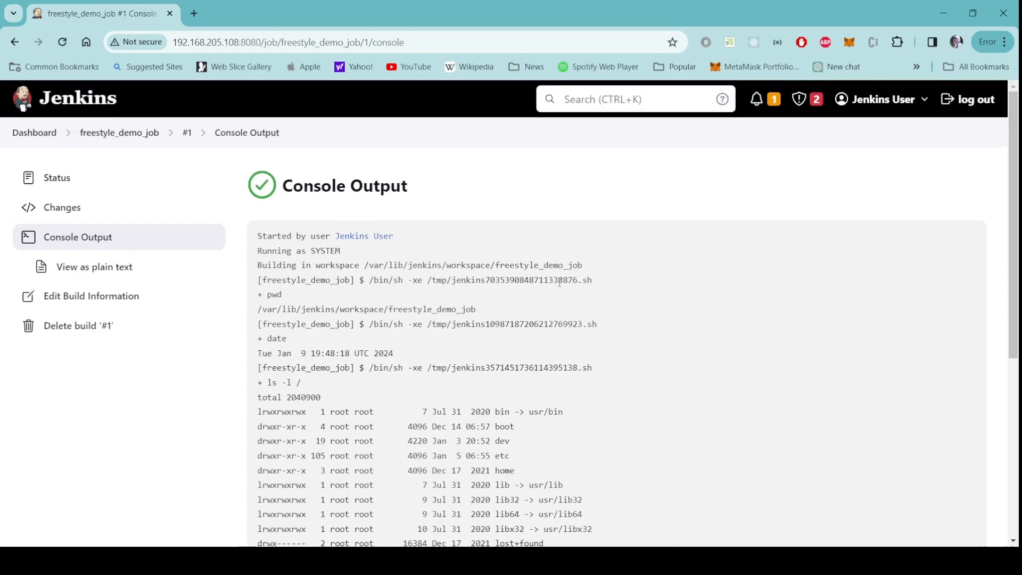
# Step: View build #1's console log as plain text and return to the regular console output page
pyautogui.click(112, 276)
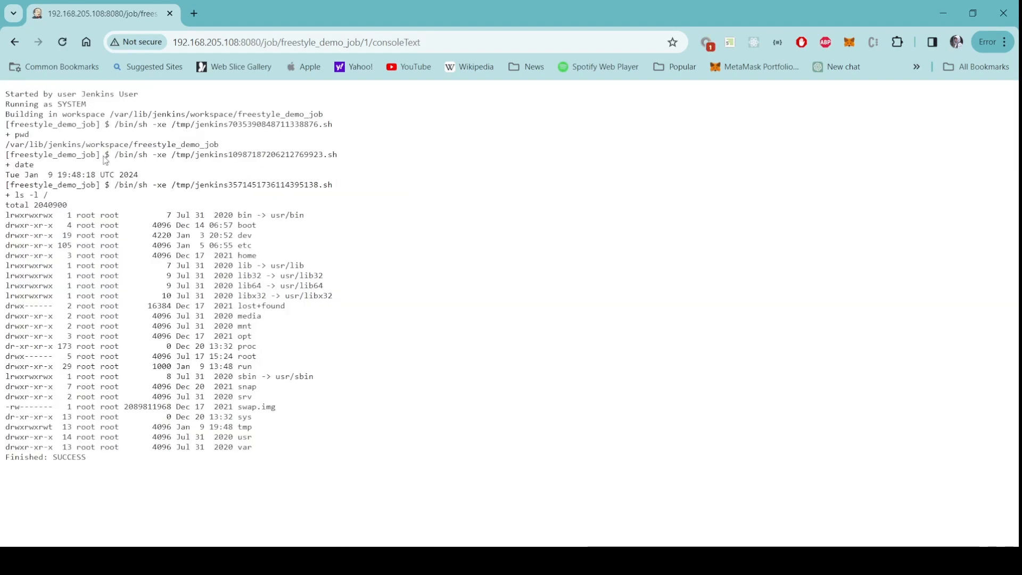
pyautogui.click(15, 42)
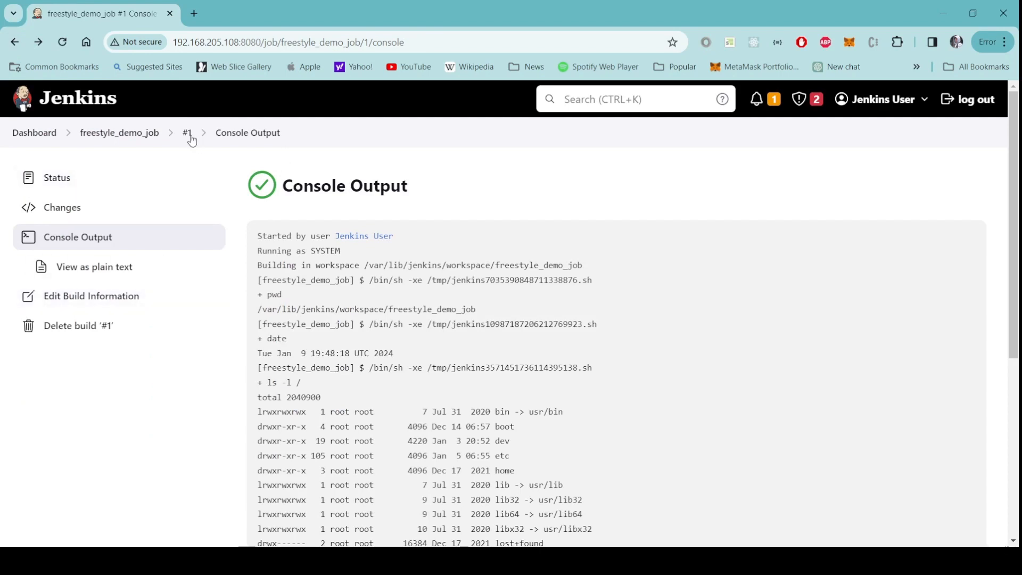
# Step: View the status page of build #1 and reopen its console output from there
pyautogui.moveTo(189, 139)
pyautogui.click(187, 139)
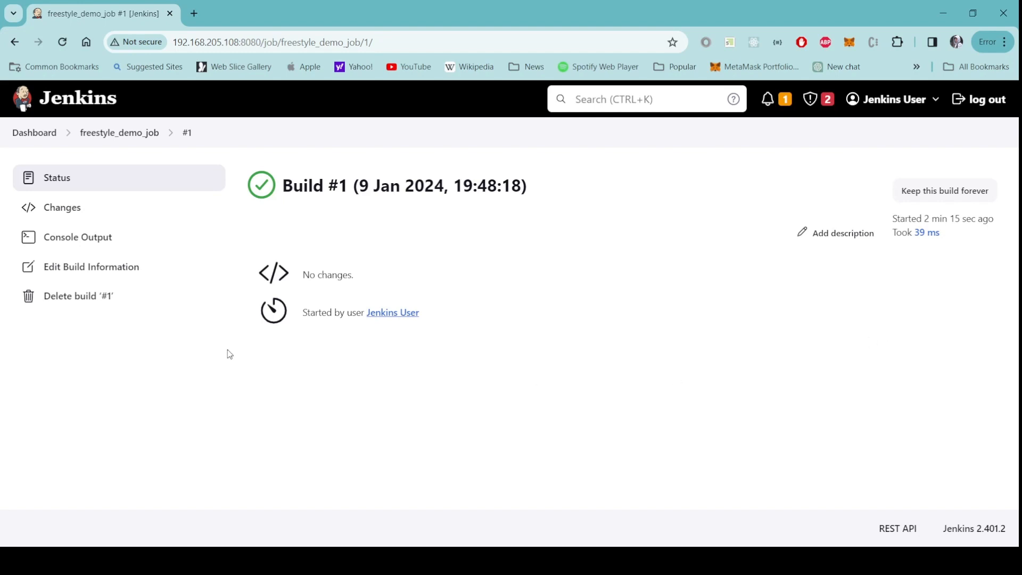
pyautogui.click(77, 245)
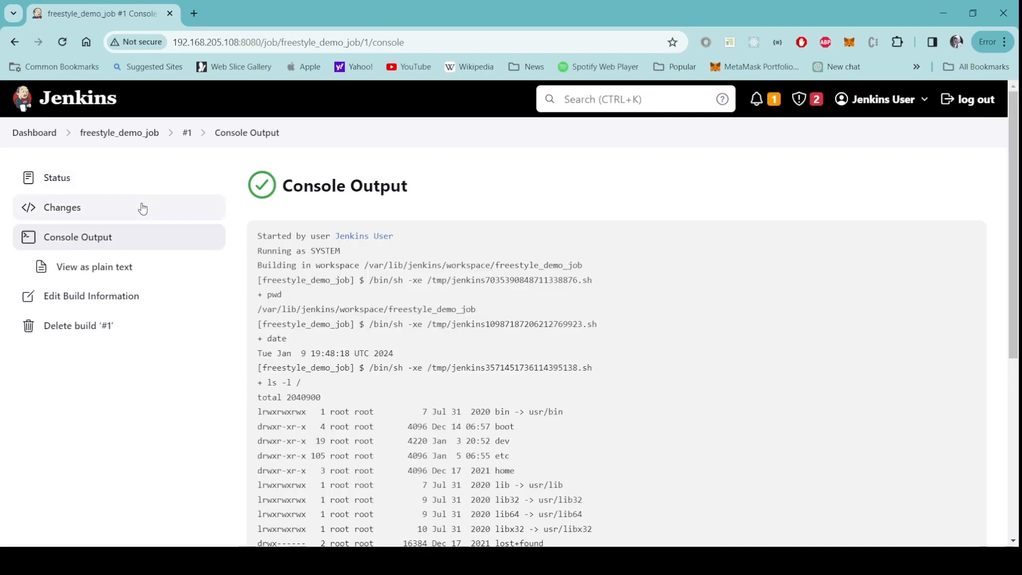
# Step: Return to the dashboard to check the job's build health, and log out of Jenkins
pyautogui.click(43, 134)
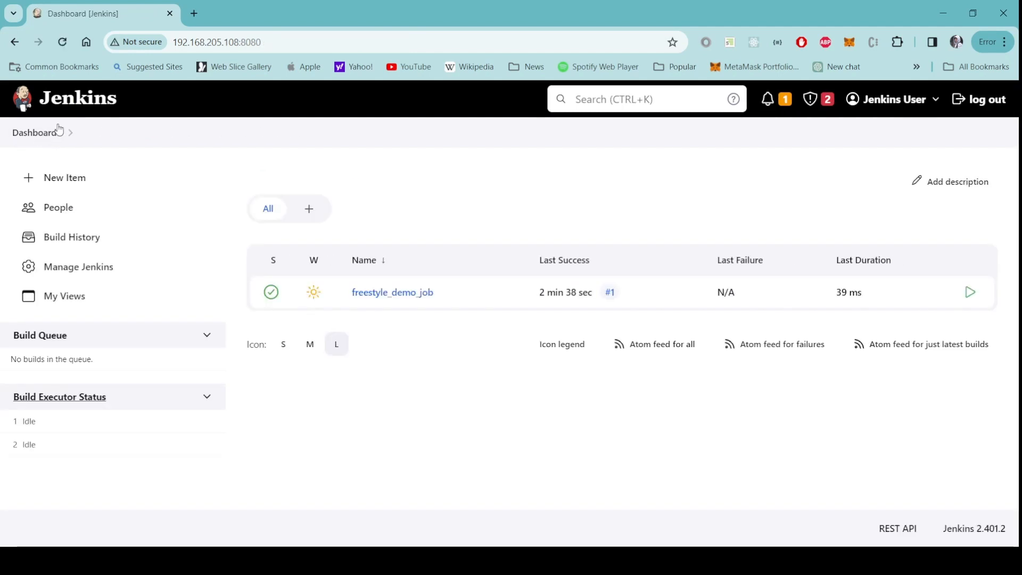
pyautogui.moveTo(322, 305)
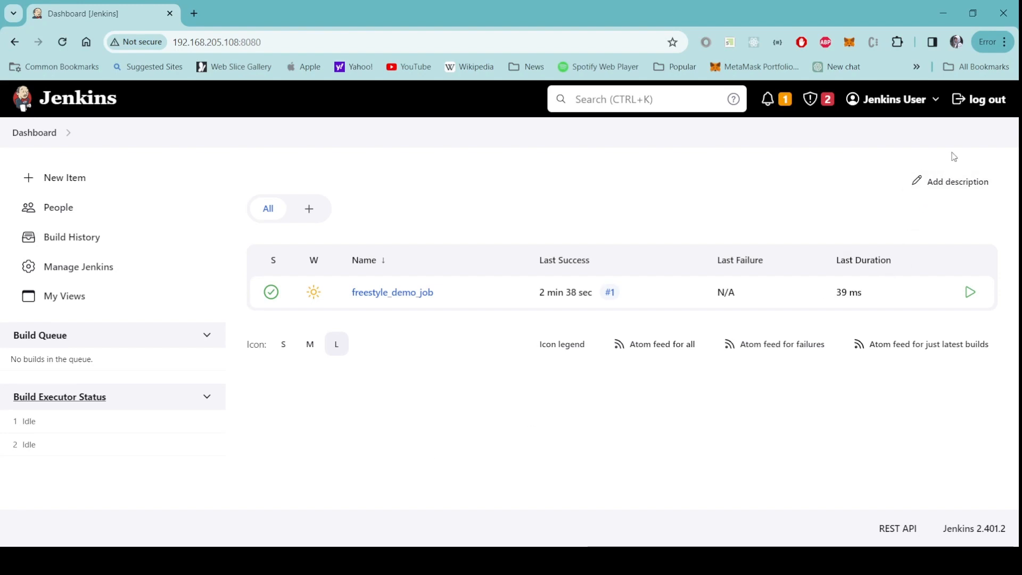
pyautogui.click(985, 108)
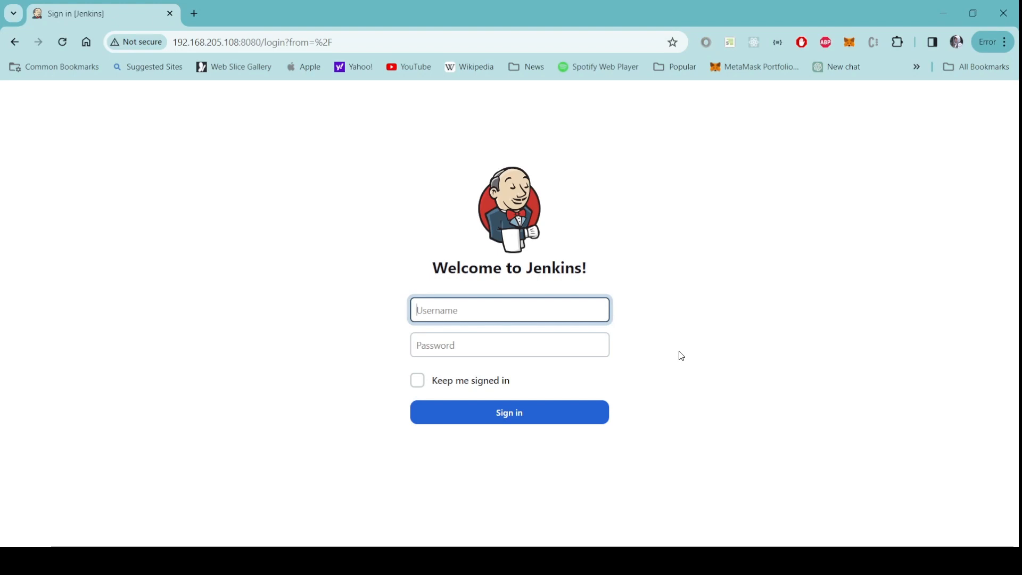
pyautogui.hotkey('alt', 'Tab')
pyautogui.hotkey('alt', 'Tab')
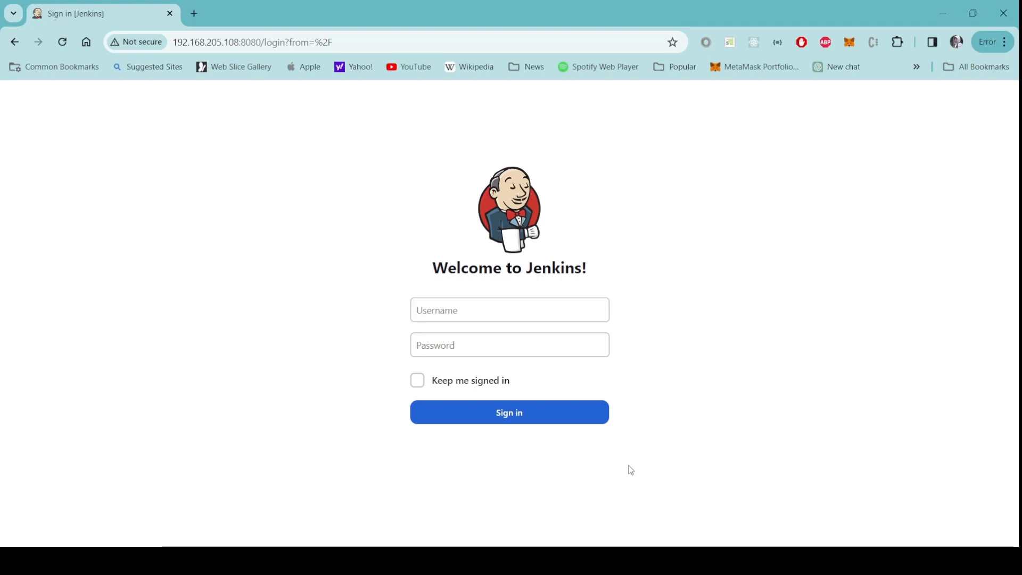